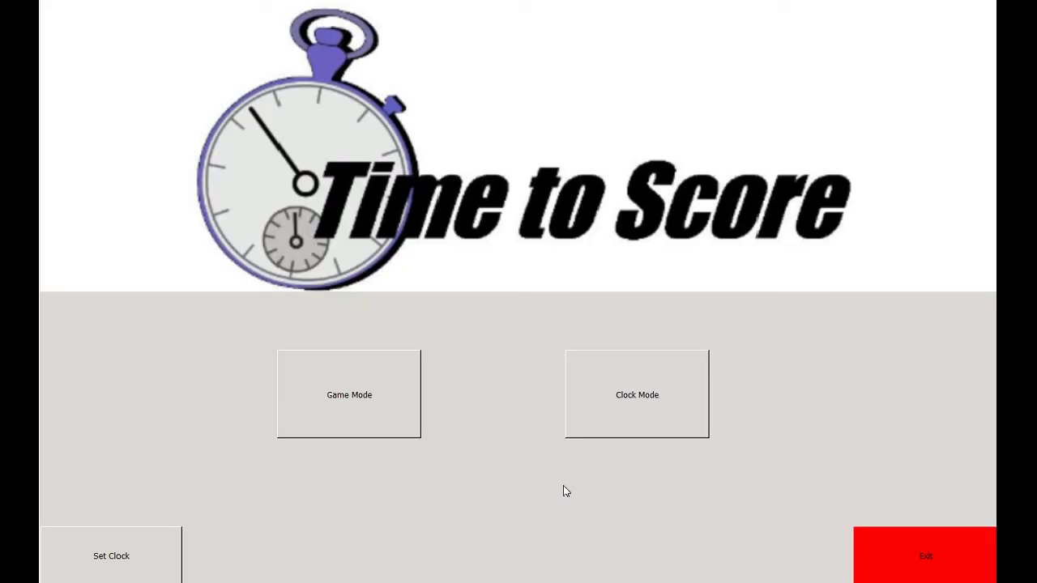
# Enter Game Mode to list the North rink's 6:00, 8:00 and 9:30 PM games.
pyautogui.click(378, 412)
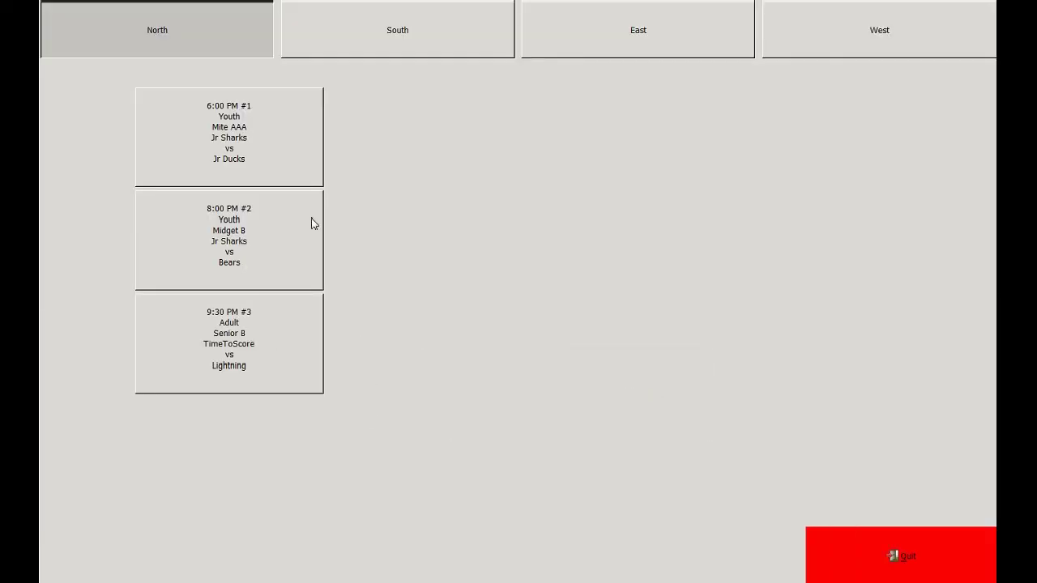
# Open Game #1, the 6:00 PM SJ Jr. Sharks vs Anaheim Jr. Ducks game.
pyautogui.click(281, 156)
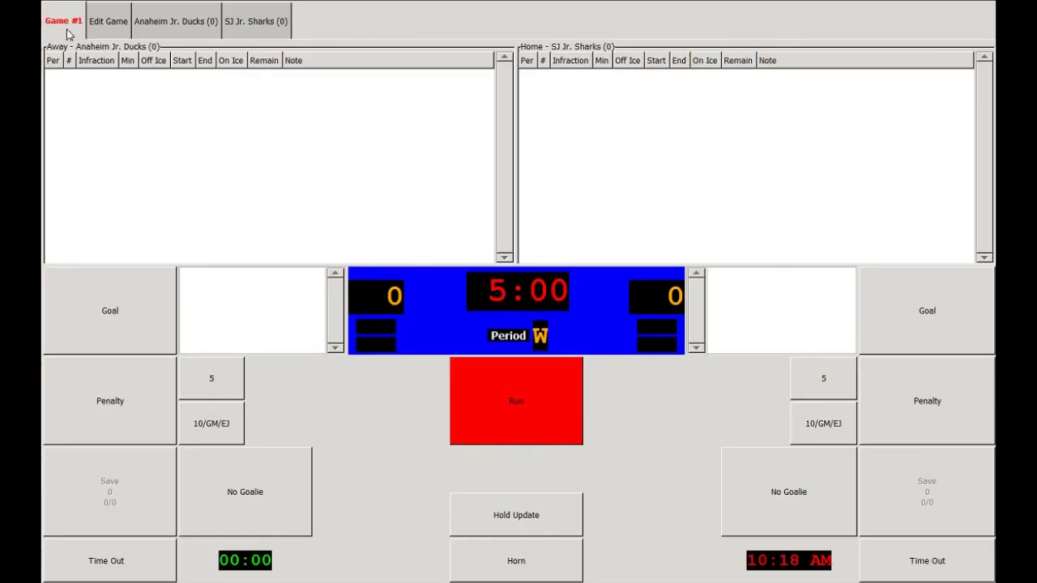
pyautogui.press('space')
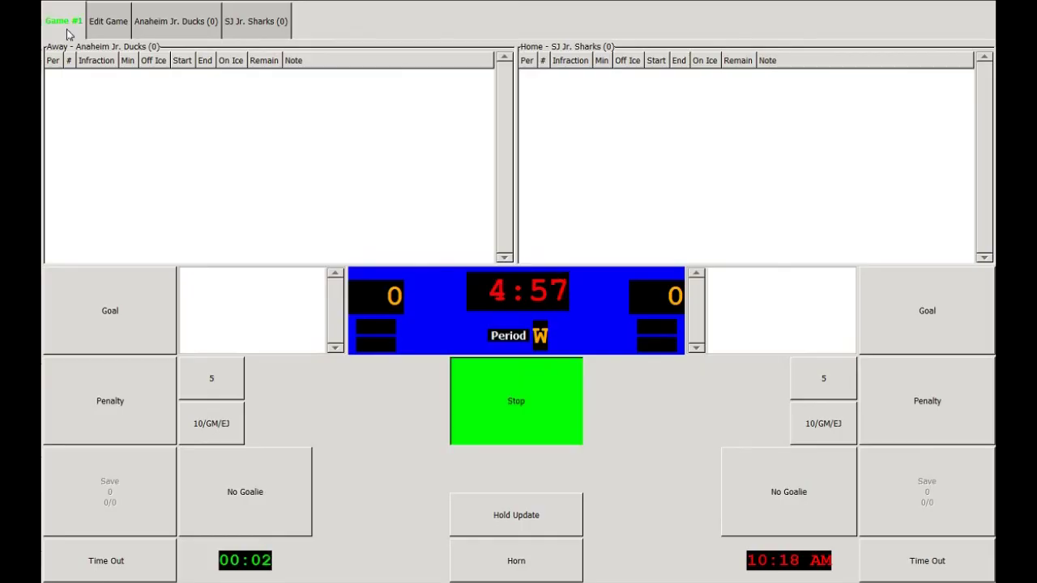
pyautogui.press('space')
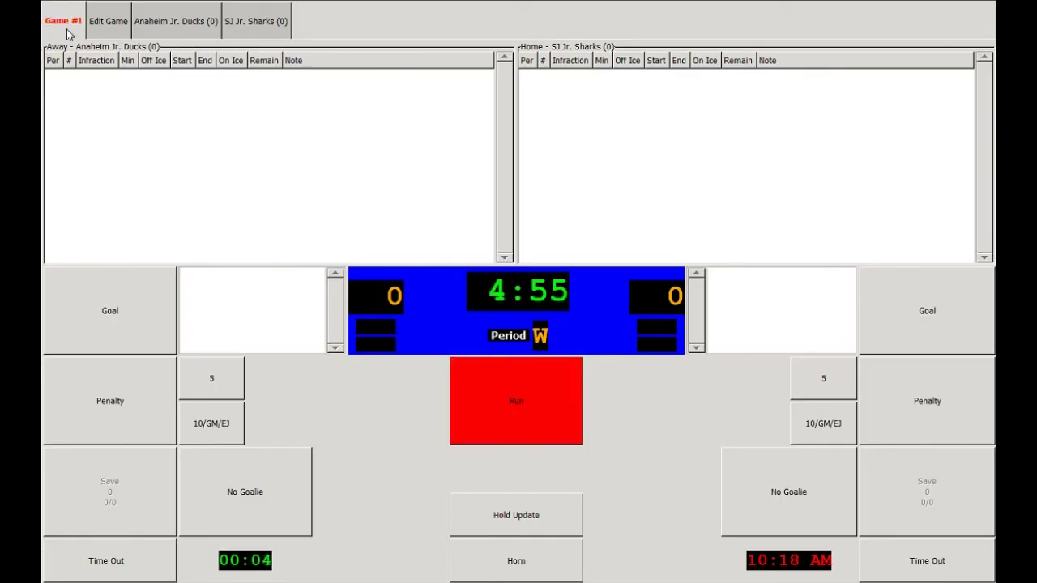
pyautogui.click(106, 32)
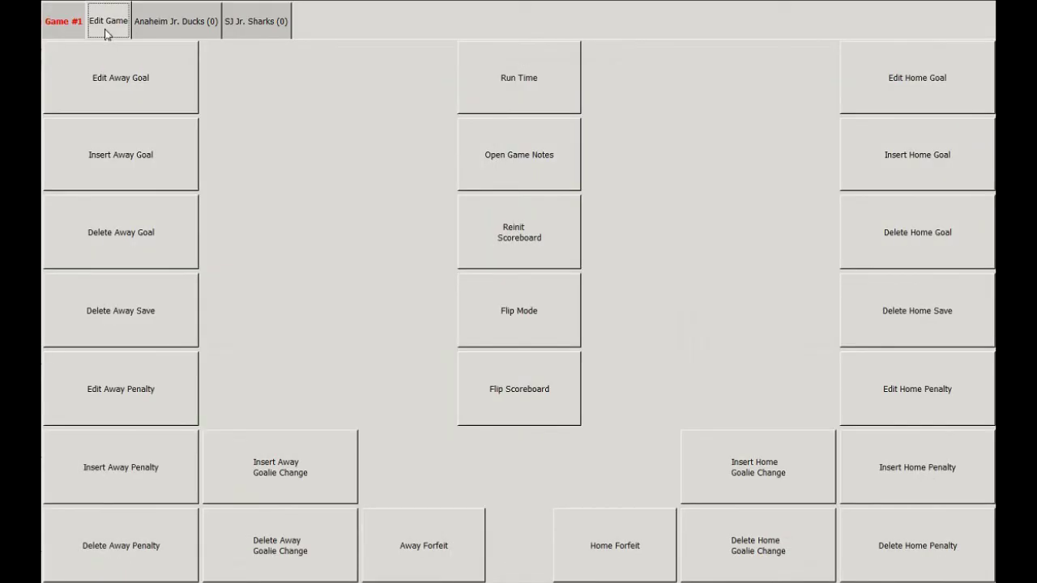
pyautogui.click(177, 34)
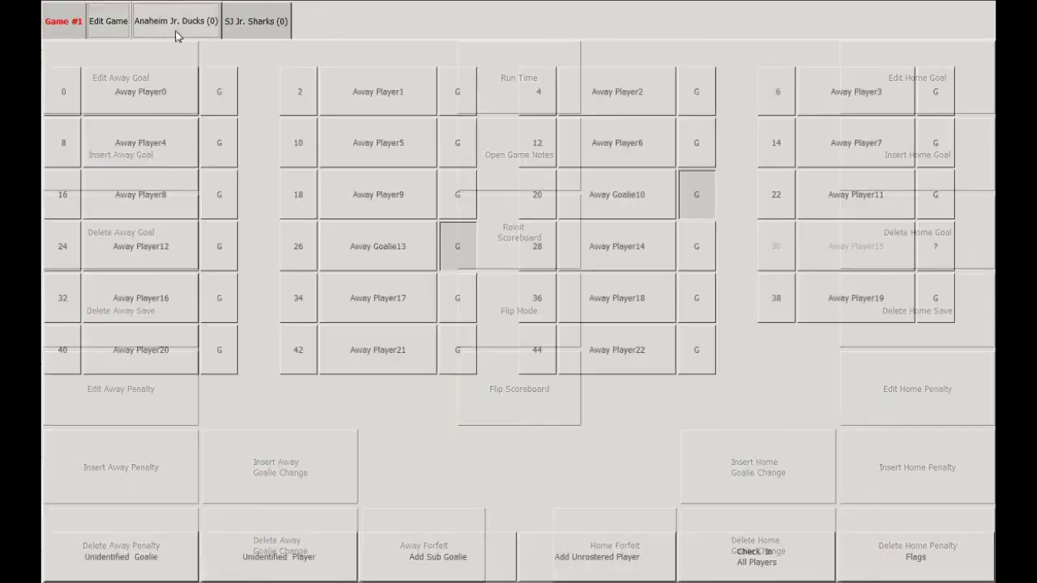
pyautogui.click(251, 41)
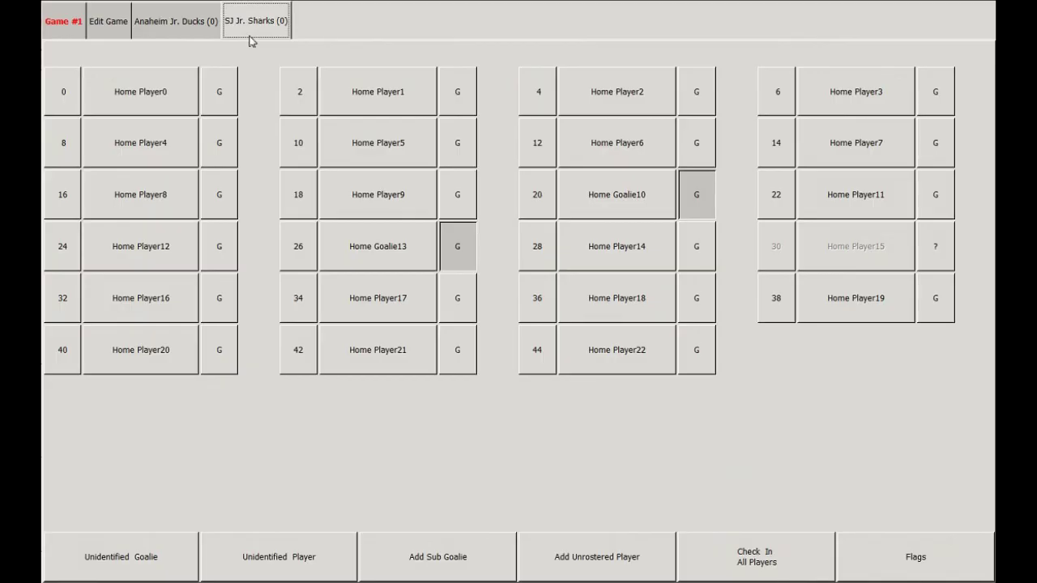
pyautogui.click(70, 33)
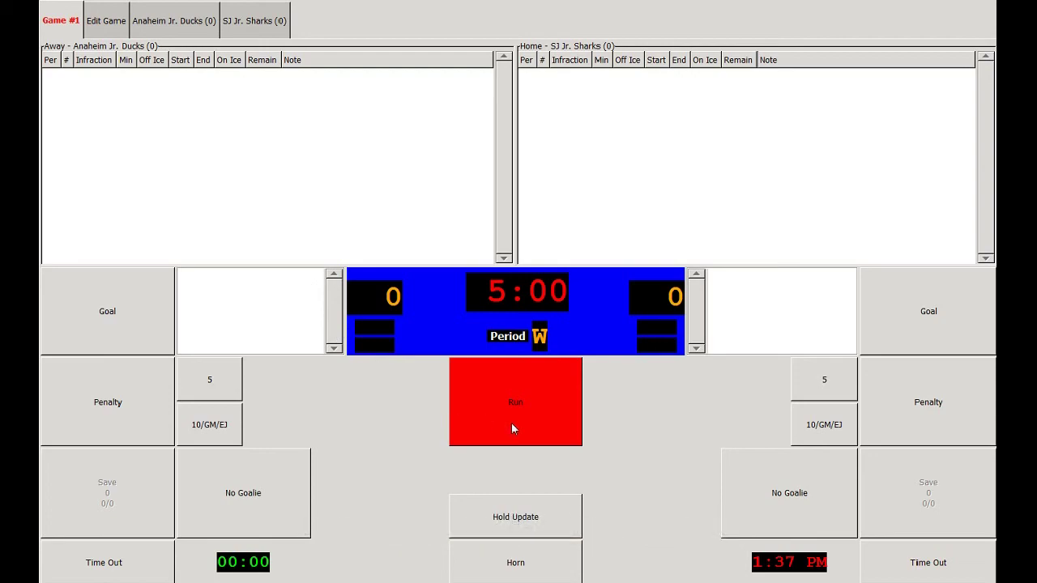
# Start the warm-up clock and show the Anaheim Jr. Ducks roster.
pyautogui.click(512, 423)
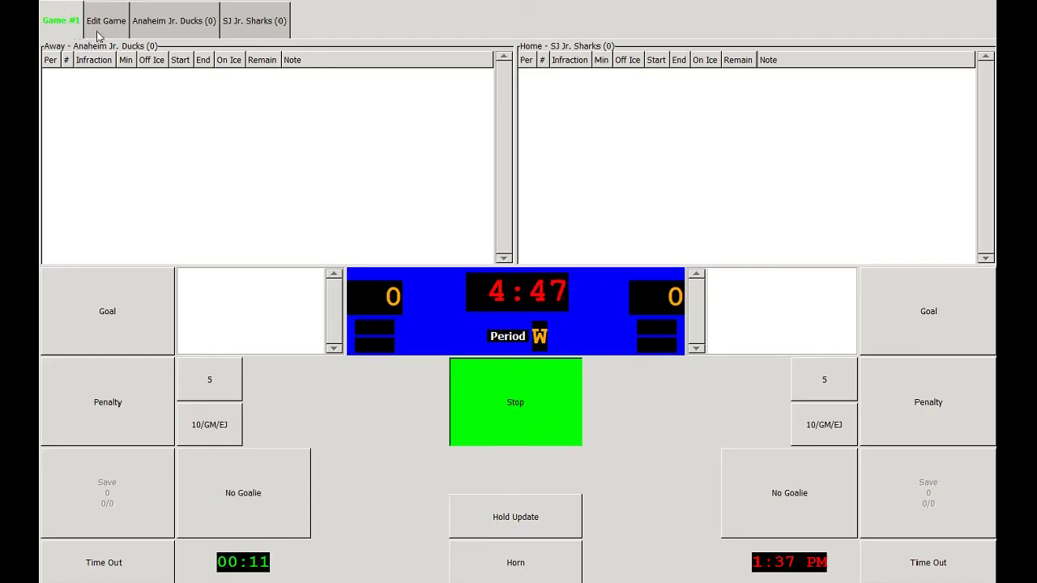
pyautogui.click(167, 28)
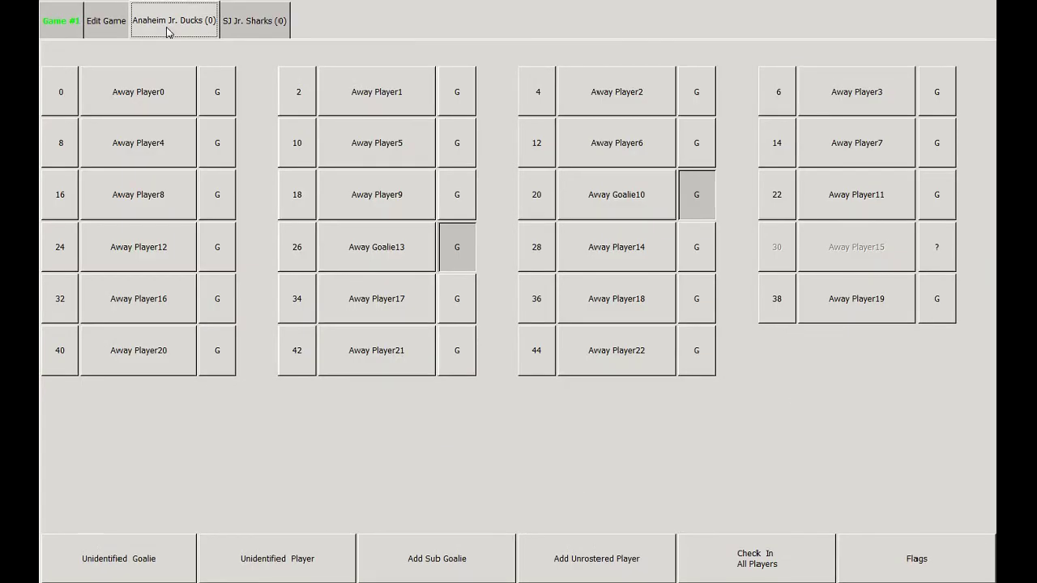
# Check in nine away players, Player0 through Player9 plus Goalie10.
pyautogui.click(150, 88)
pyautogui.click(150, 141)
pyautogui.click(154, 196)
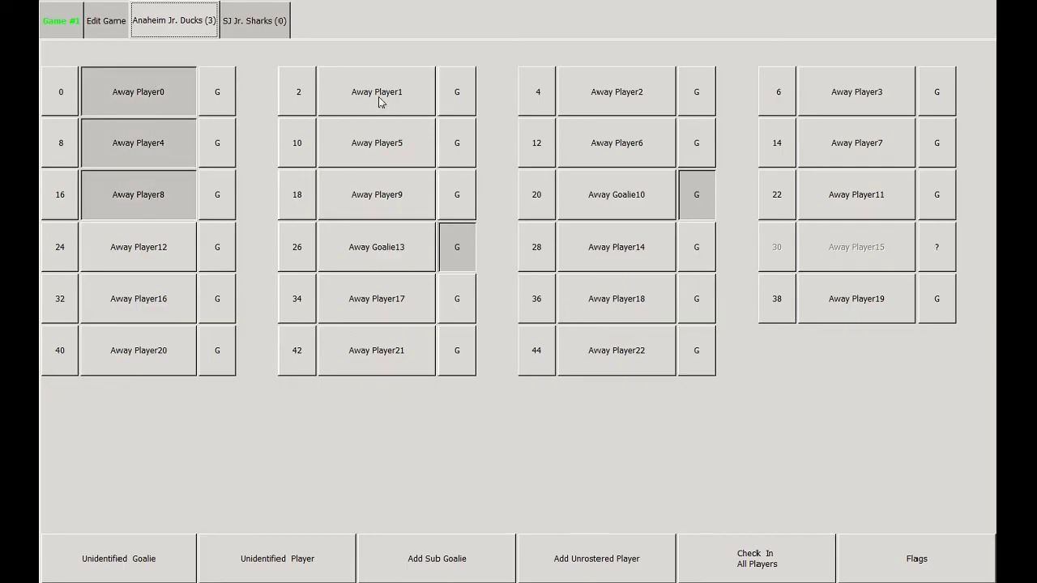
pyautogui.click(378, 99)
pyautogui.click(386, 130)
pyautogui.click(393, 192)
pyautogui.click(571, 104)
pyautogui.click(592, 160)
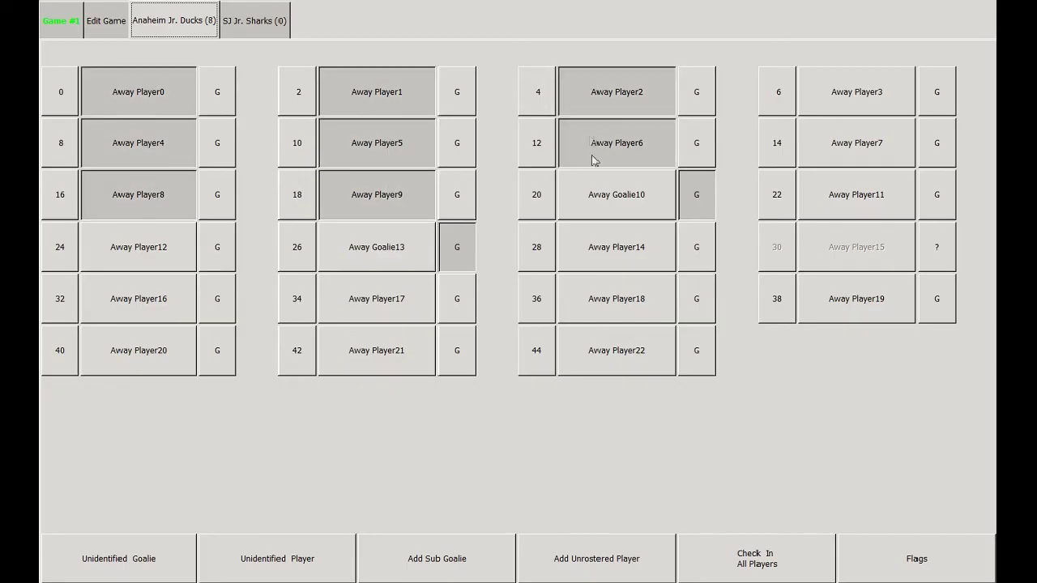
pyautogui.click(606, 187)
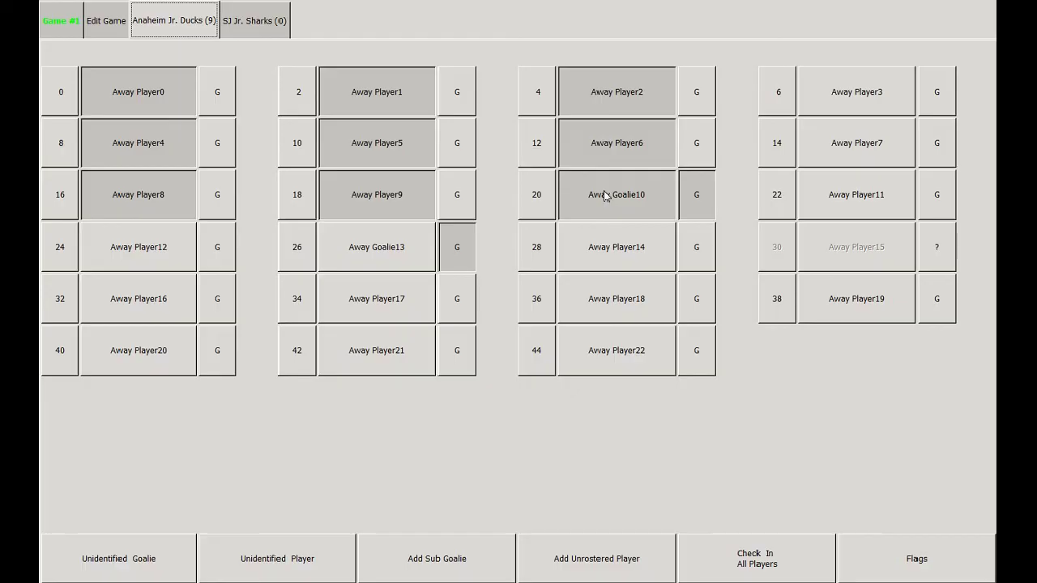
# Renumber Away Player6 as 56 for this game only, keeping Goalie10 in net.
pyautogui.click(540, 160)
pyautogui.click(547, 394)
pyautogui.click(610, 399)
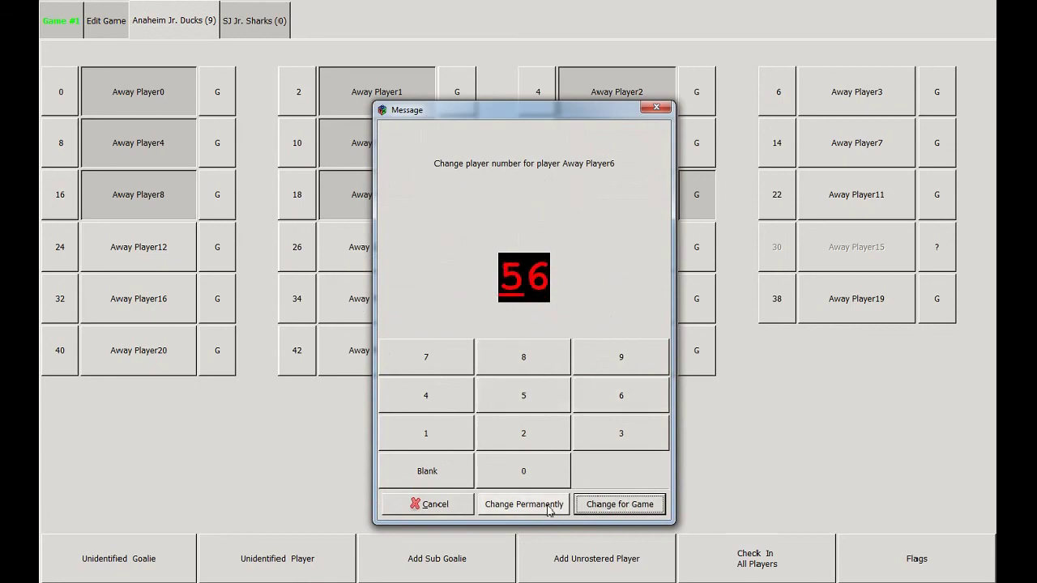
pyautogui.click(614, 509)
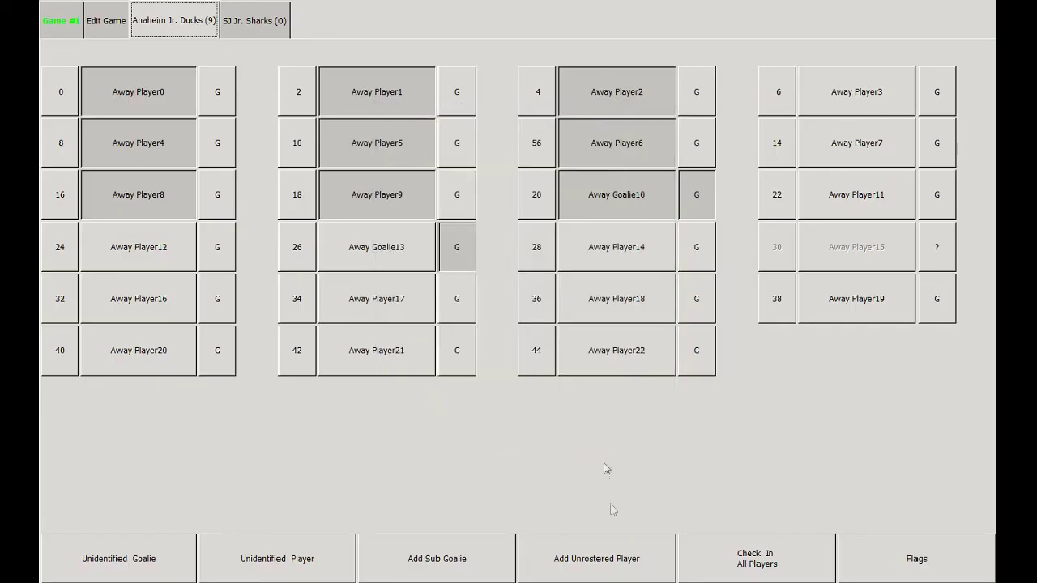
pyautogui.click(693, 204)
pyautogui.click(693, 206)
# Check in nine SJ Jr. Sharks players including Goalie10, then return to the scoreboard.
pyautogui.click(254, 24)
pyautogui.click(162, 90)
pyautogui.click(154, 143)
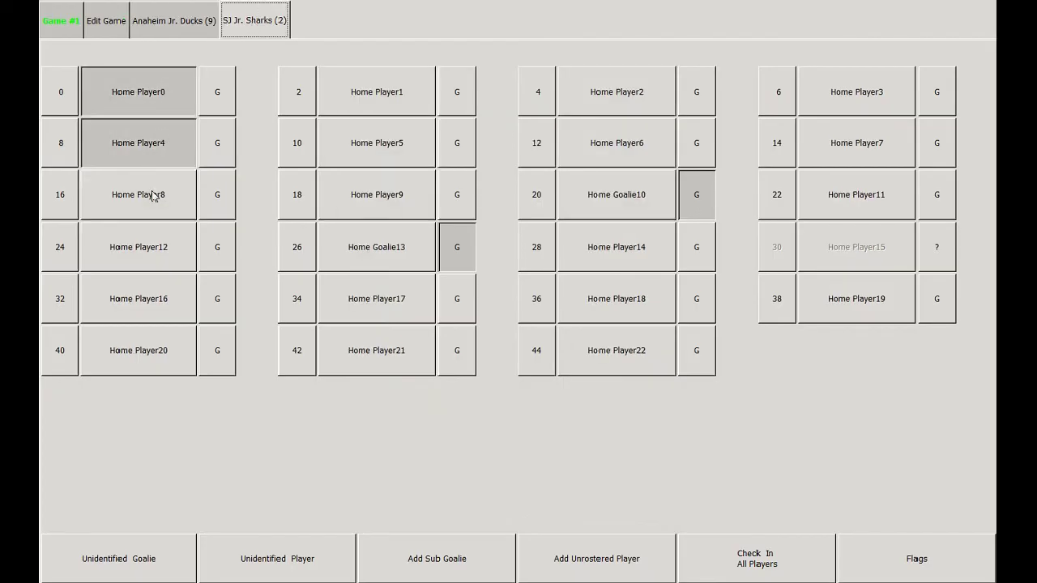
pyautogui.click(155, 195)
pyautogui.click(411, 102)
pyautogui.click(403, 142)
pyautogui.click(403, 197)
pyautogui.click(592, 95)
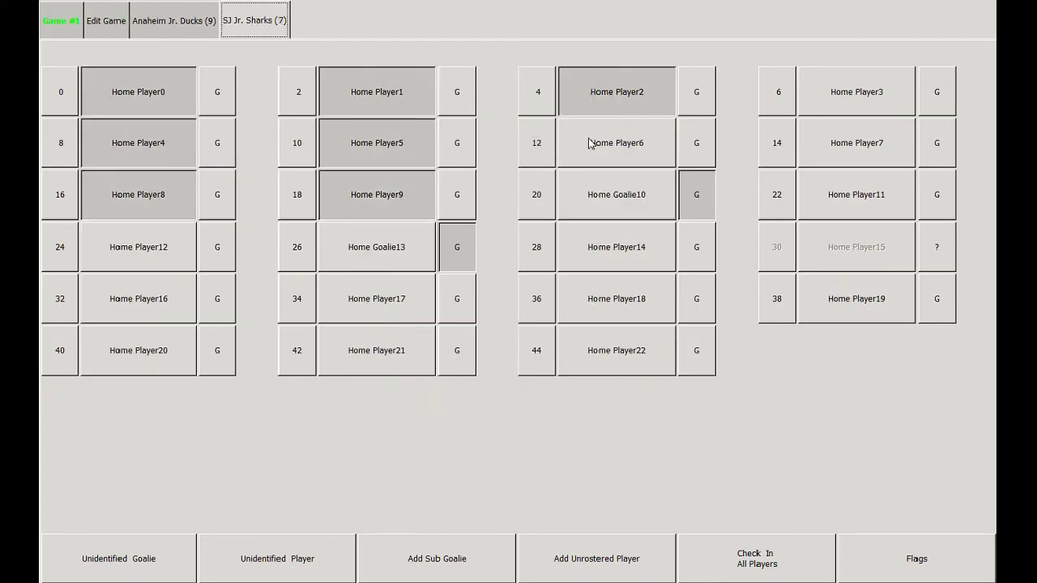
pyautogui.click(591, 141)
pyautogui.click(591, 195)
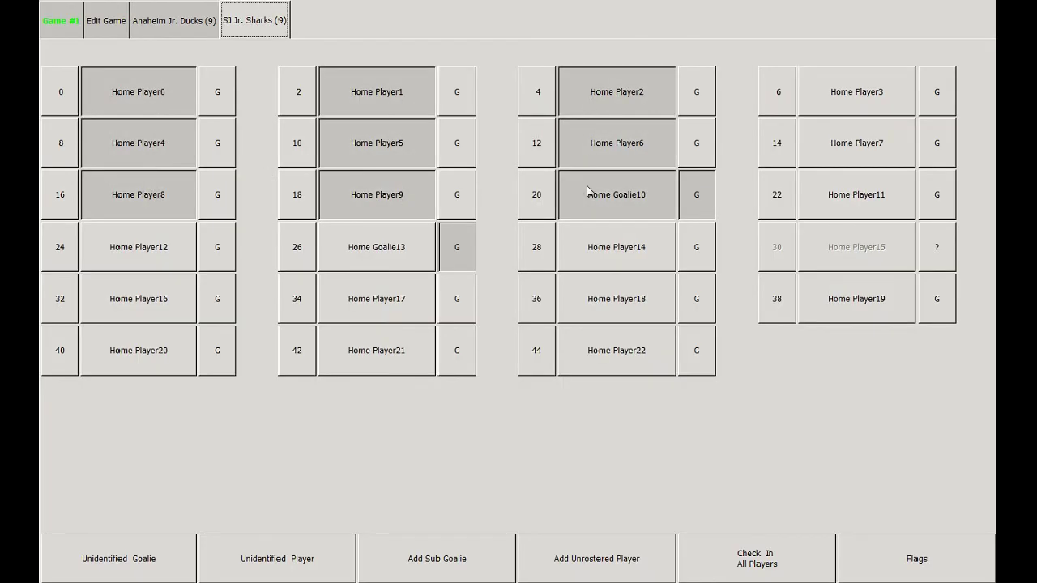
pyautogui.click(63, 31)
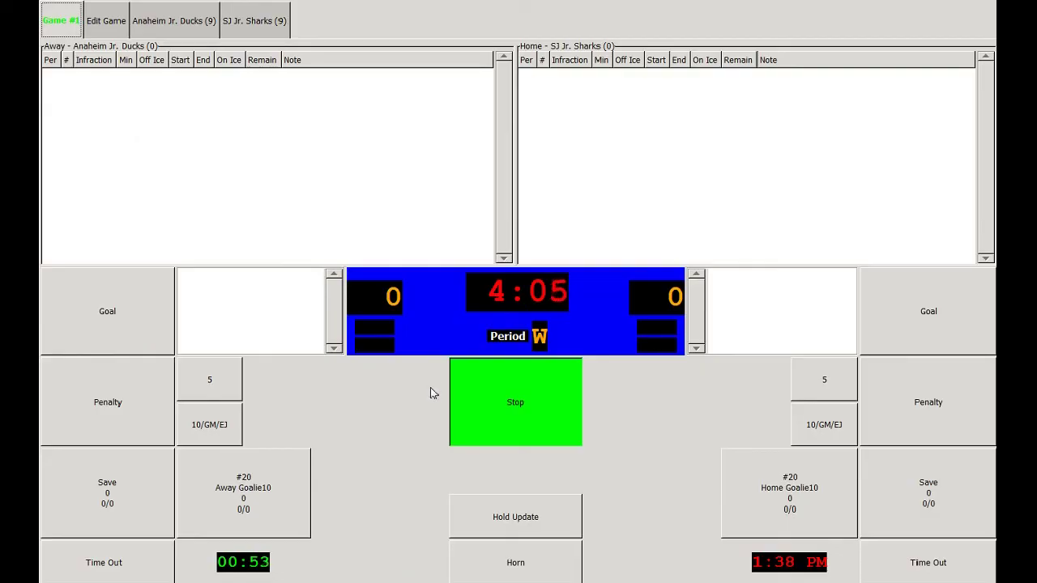
# Open the Away Goalie Change and cancel it without changing goalies.
pyautogui.click(264, 516)
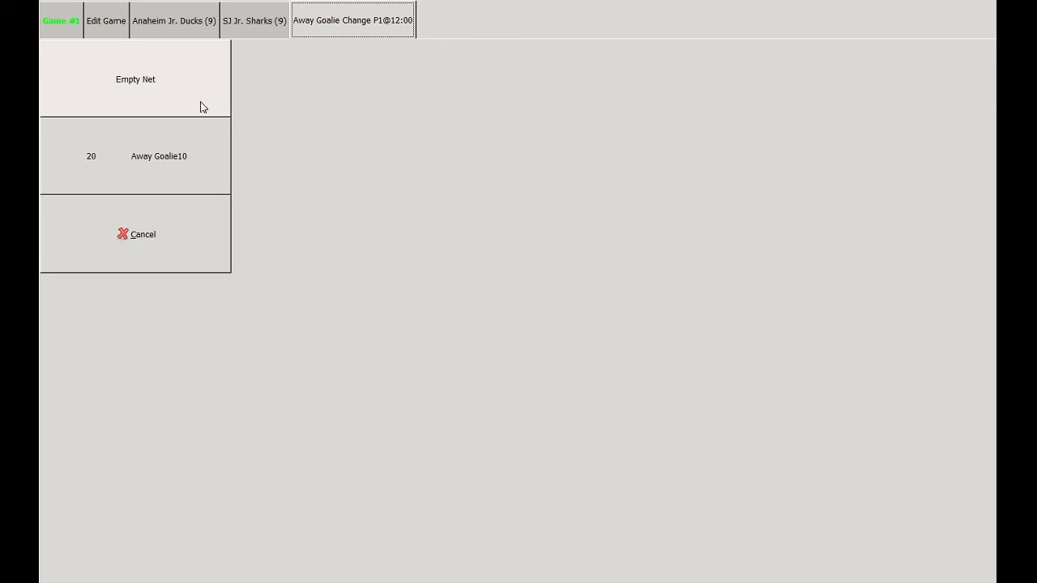
pyautogui.click(201, 234)
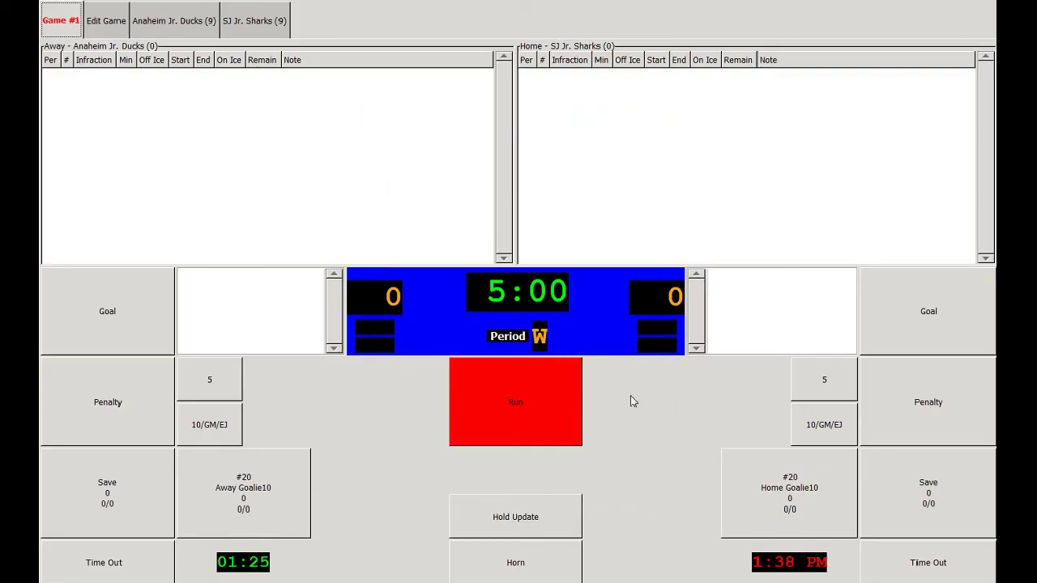
# Set the warm-up clock to 00:05.0 and run it out so Period 1 shows 12:00.
pyautogui.click(553, 301)
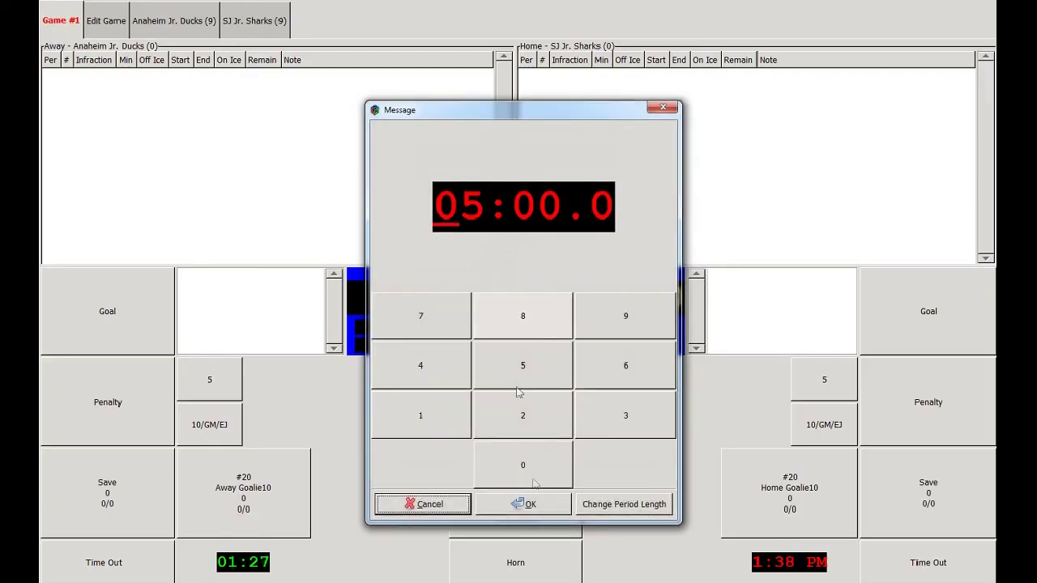
pyautogui.click(534, 467)
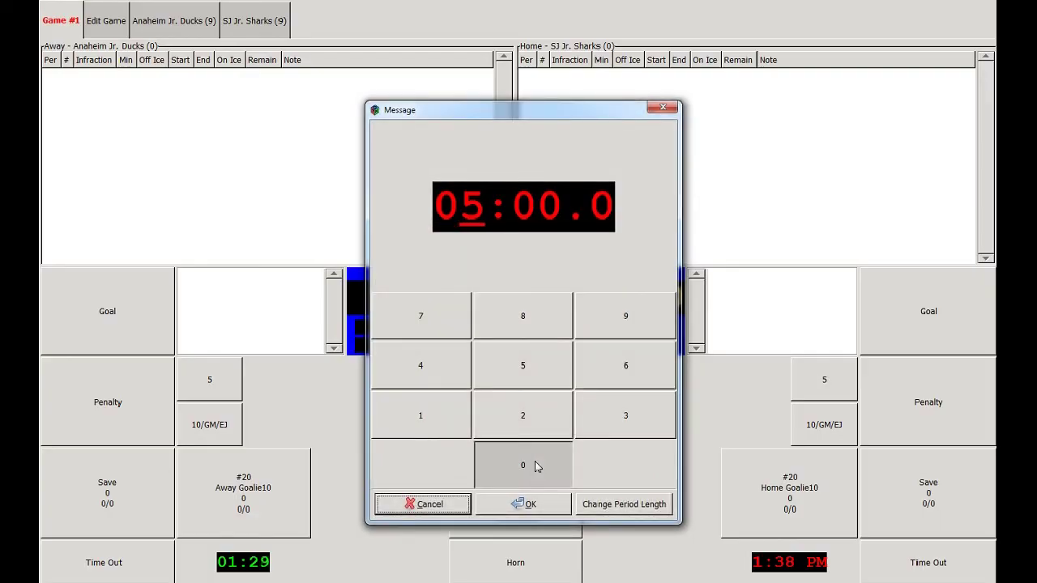
pyautogui.click(534, 466)
pyautogui.click(526, 371)
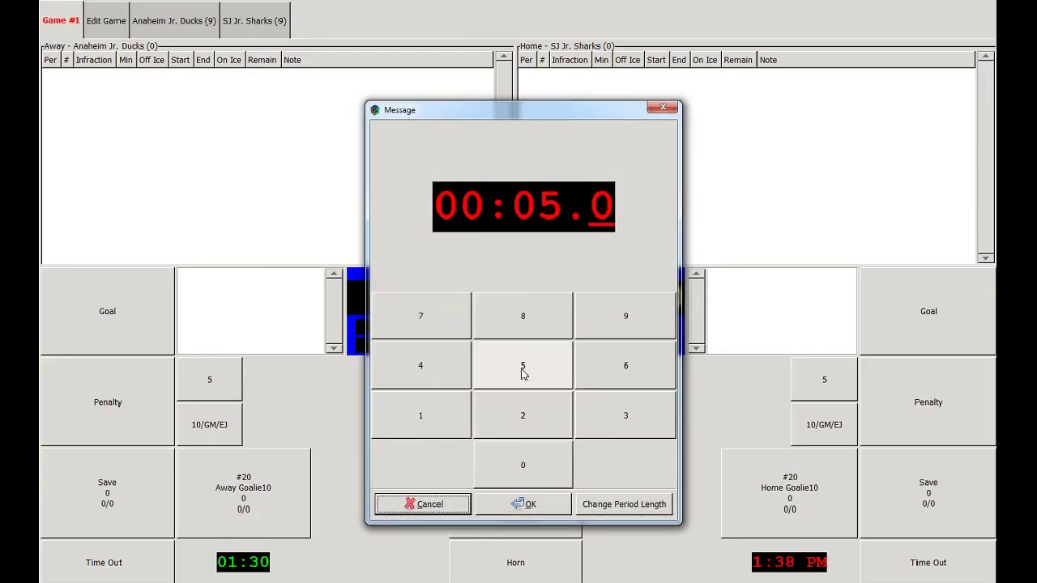
pyautogui.click(552, 461)
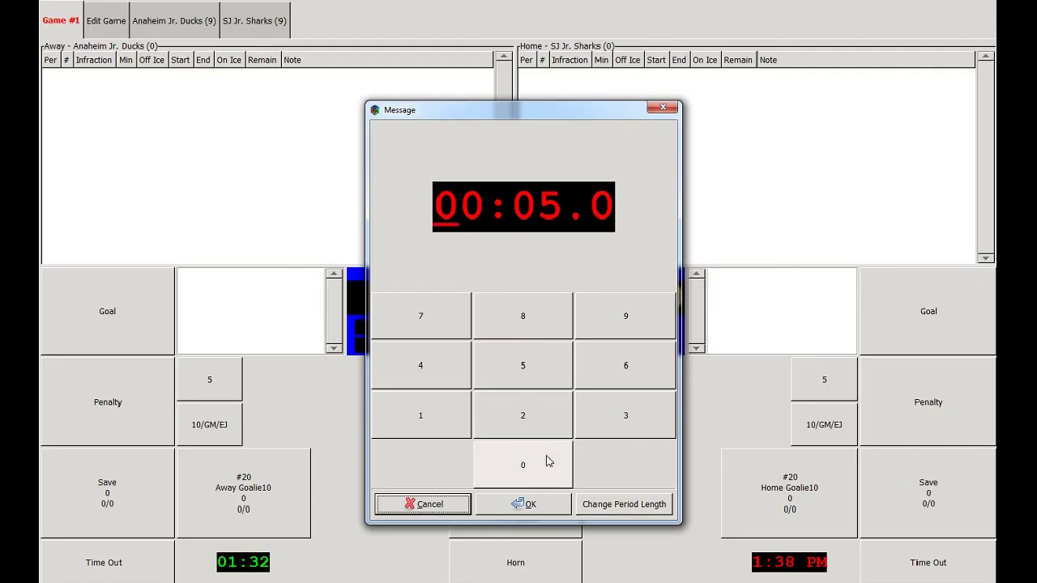
pyautogui.click(534, 507)
pyautogui.click(532, 381)
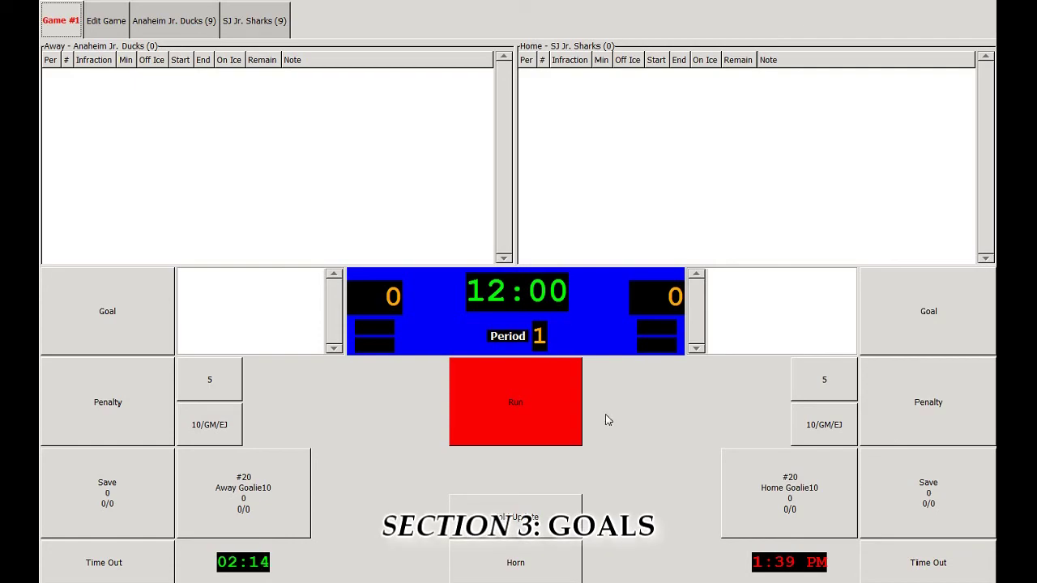
# Stop the clock at 11:55 and log an away goal by #0, assisted by #2 and #16.
pyautogui.click(569, 405)
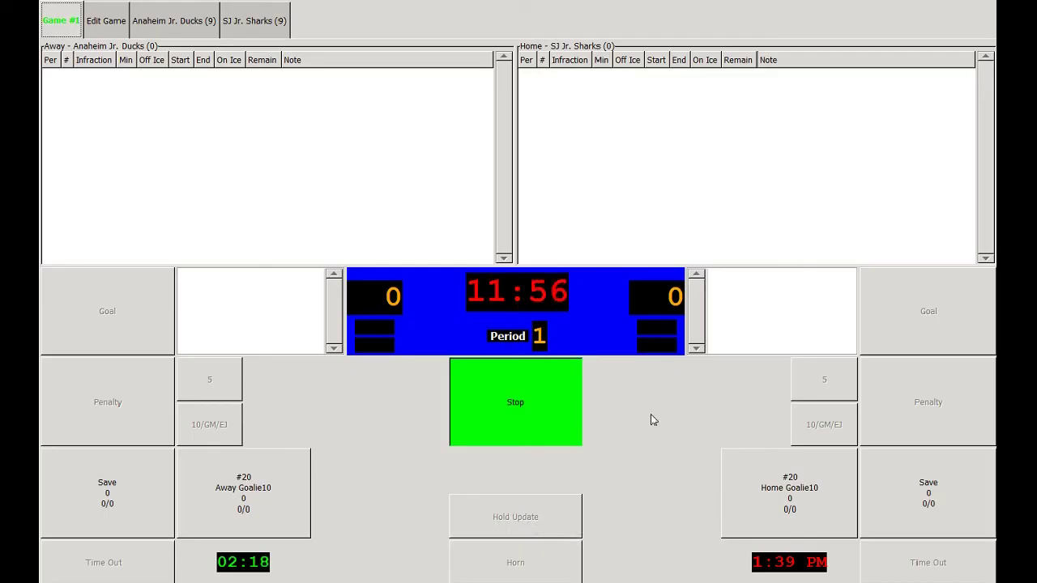
pyautogui.click(569, 406)
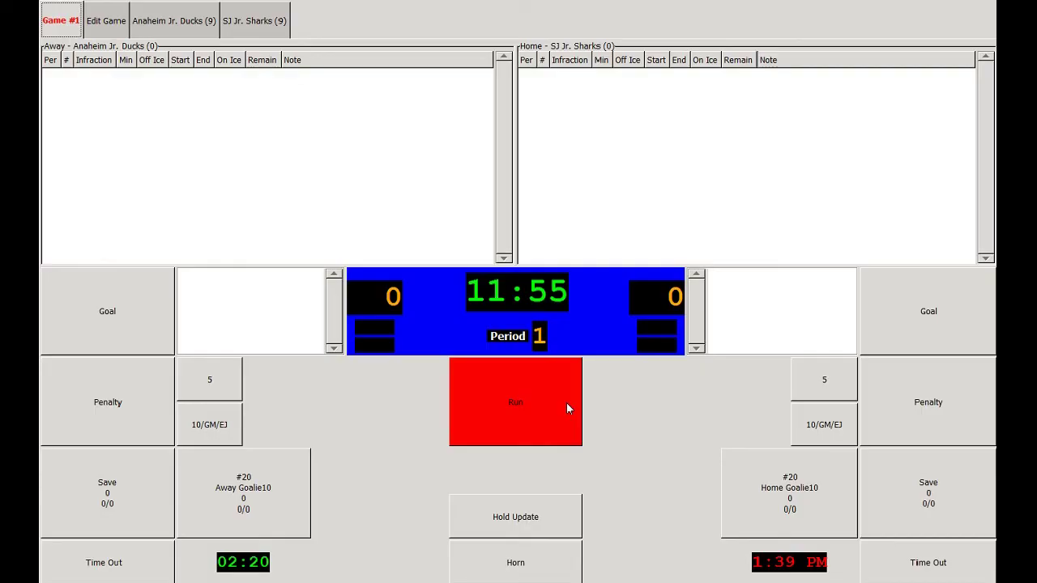
pyautogui.click(126, 332)
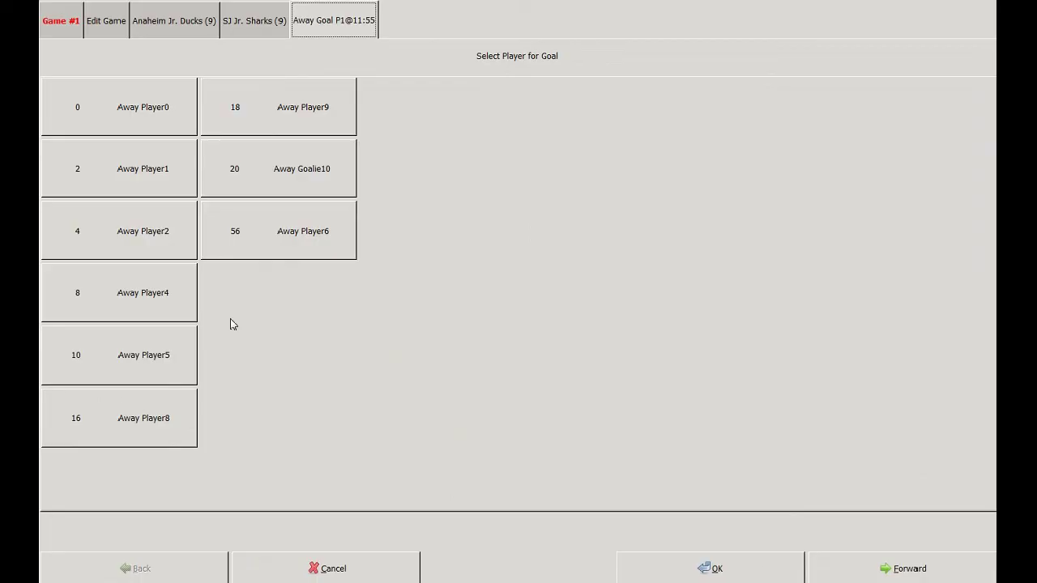
pyautogui.click(148, 156)
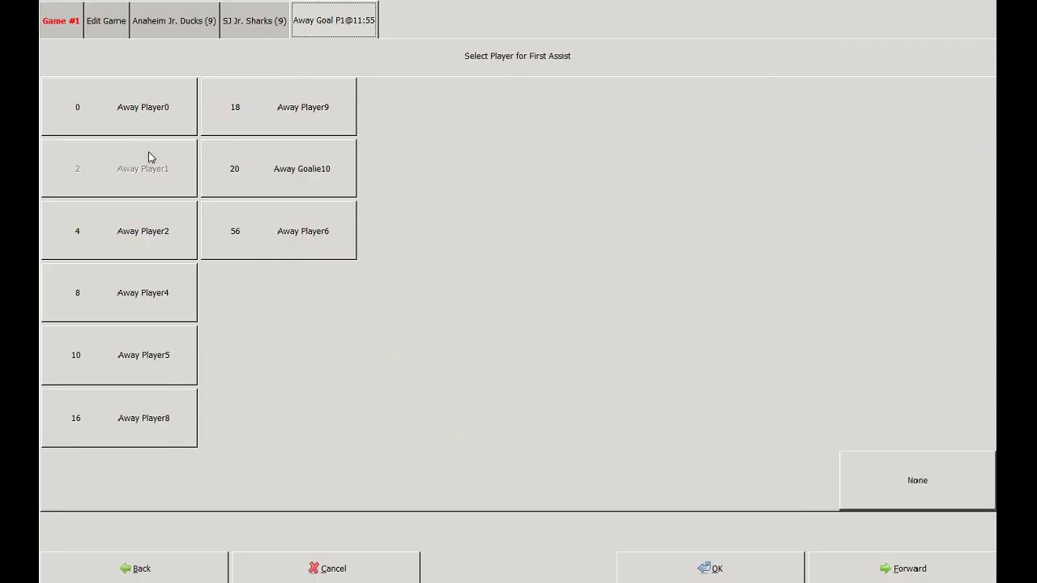
pyautogui.click(296, 124)
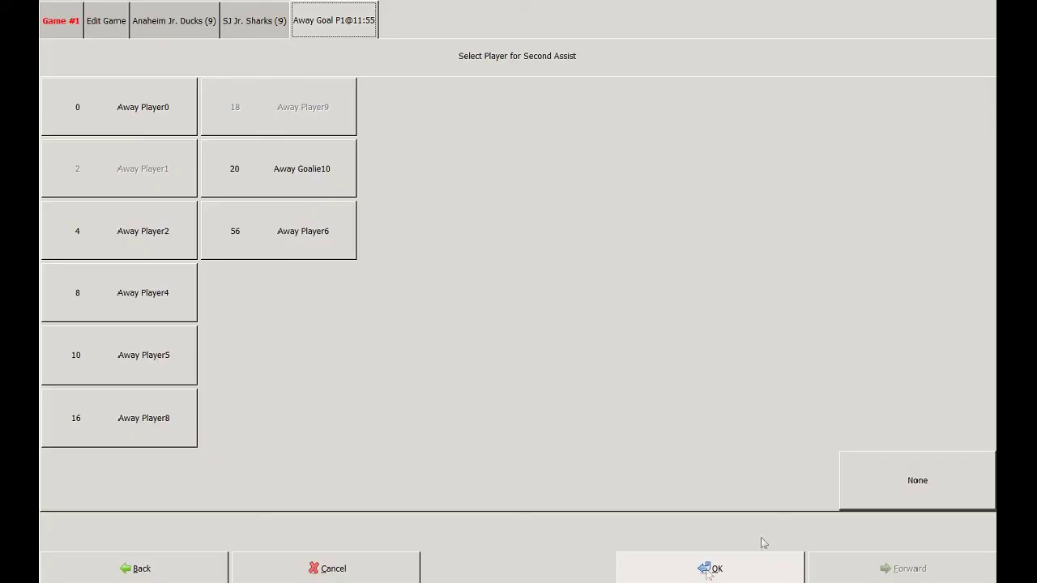
pyautogui.click(322, 196)
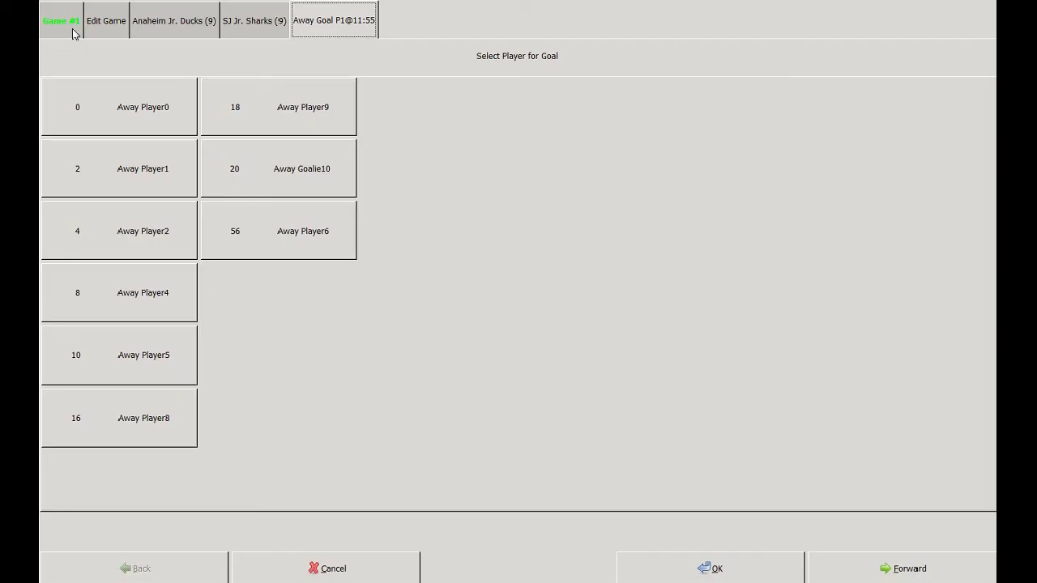
pyautogui.click(127, 127)
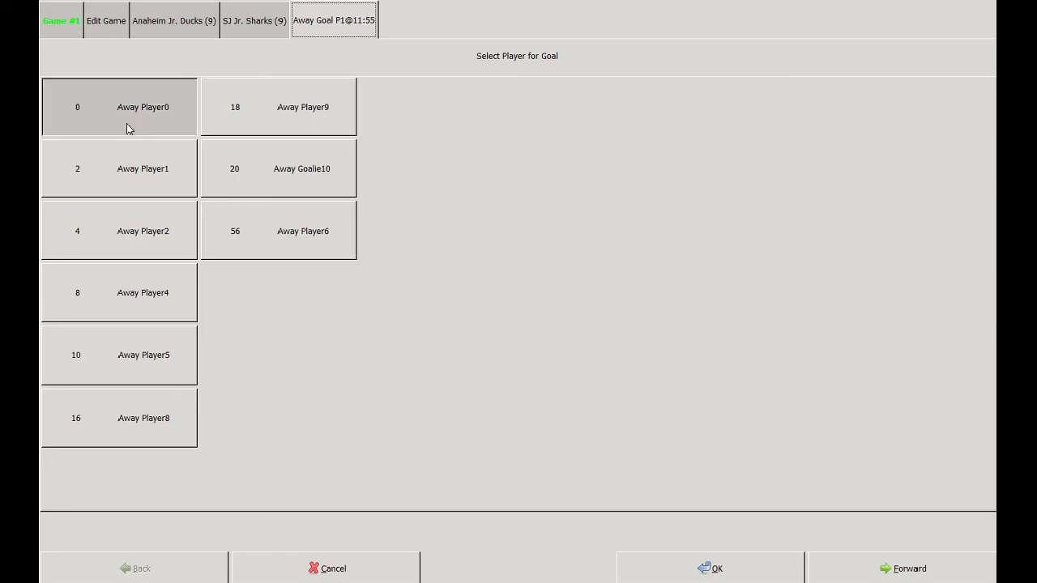
pyautogui.click(130, 184)
pyautogui.click(267, 129)
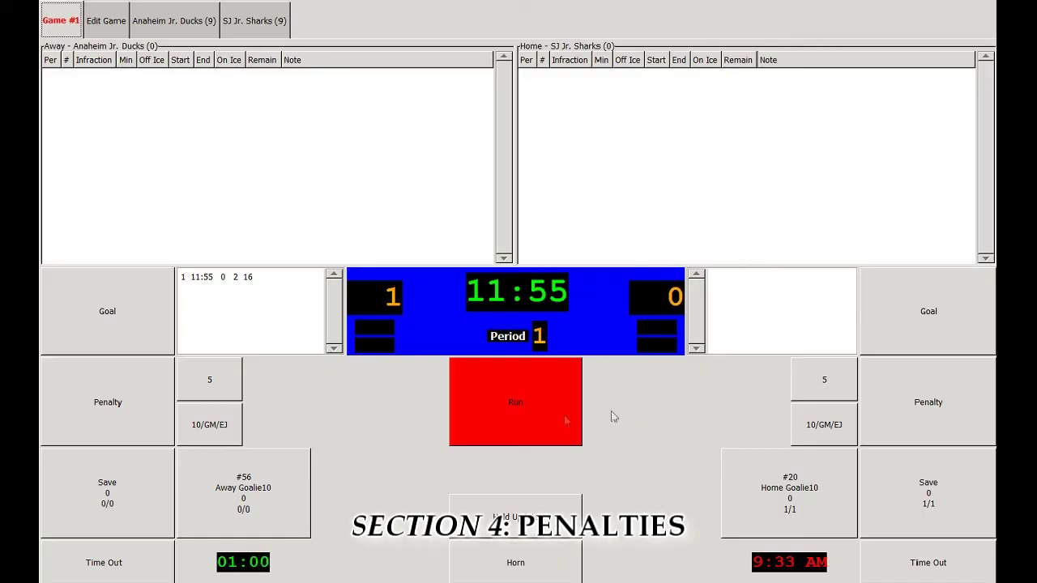
# Stop at 11:50, give home #2 a 2-minute Boarding minor, and resume play.
pyautogui.click(544, 418)
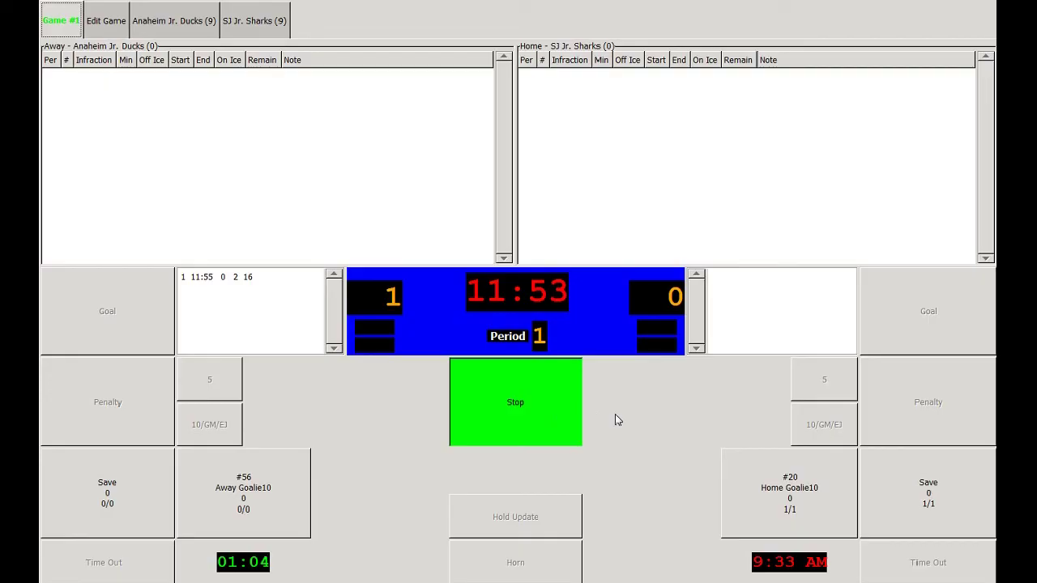
pyautogui.click(545, 406)
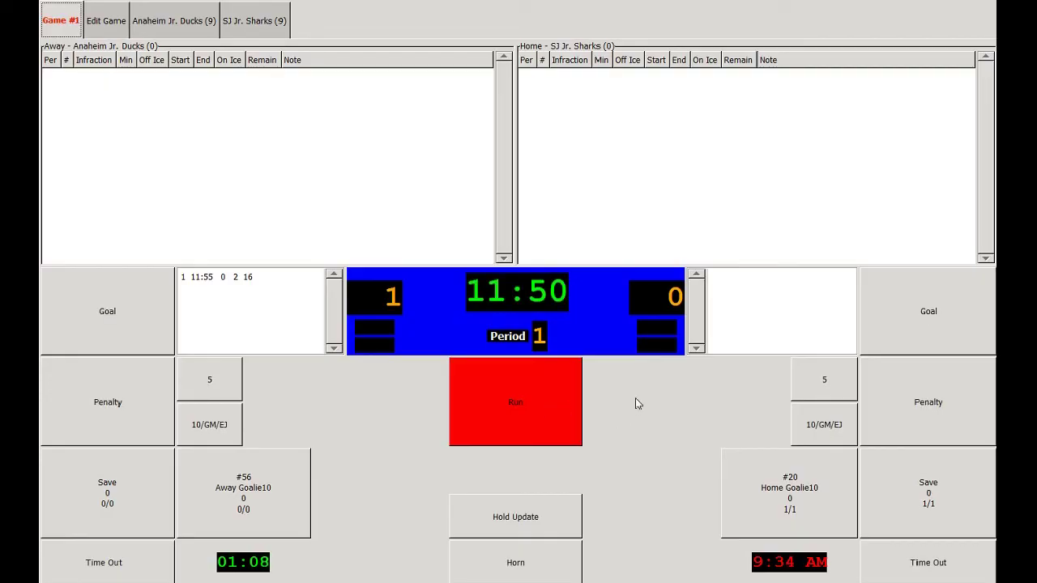
pyautogui.click(929, 395)
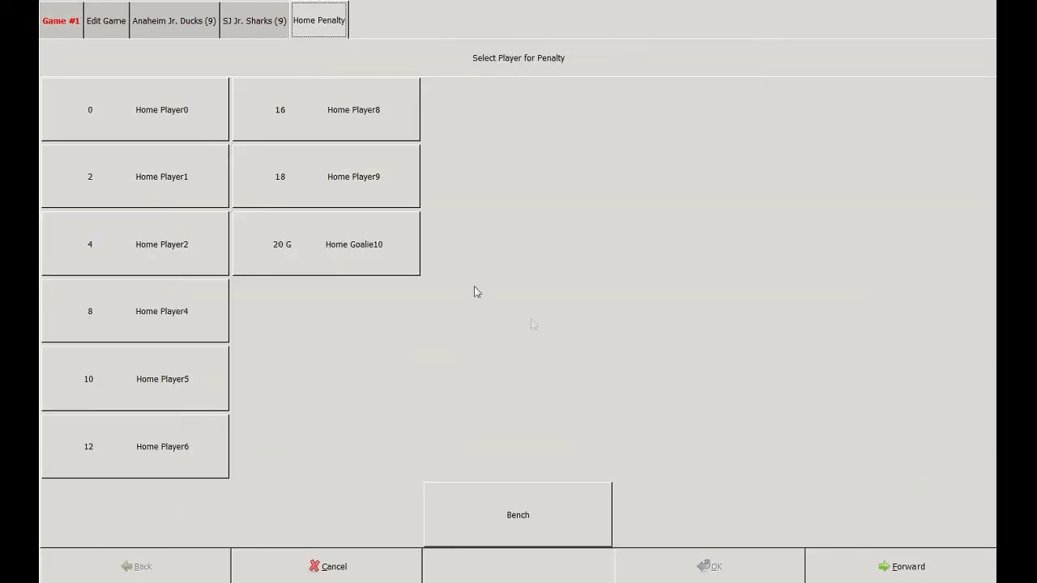
pyautogui.click(198, 194)
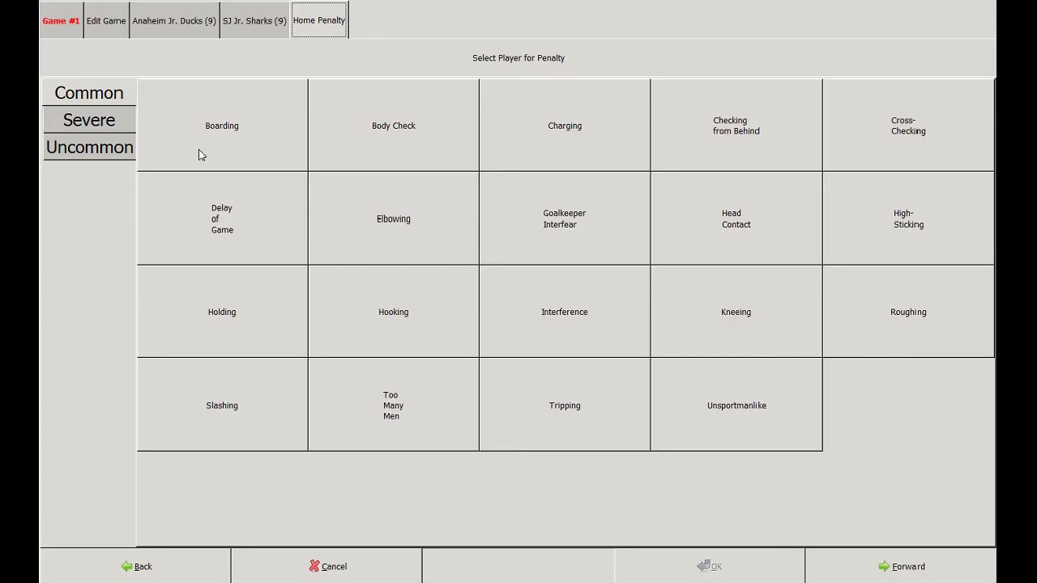
pyautogui.click(107, 128)
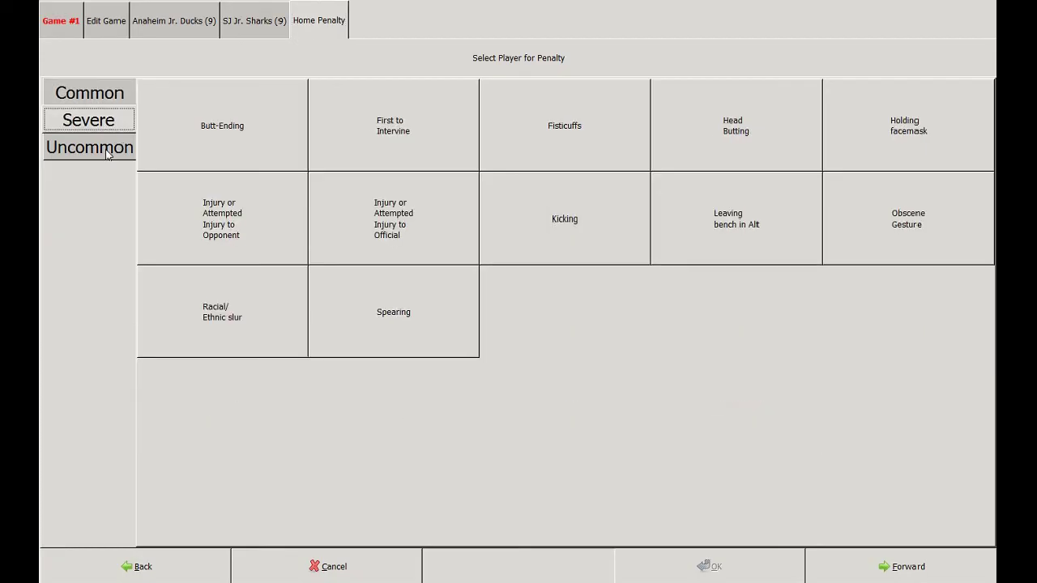
pyautogui.click(108, 155)
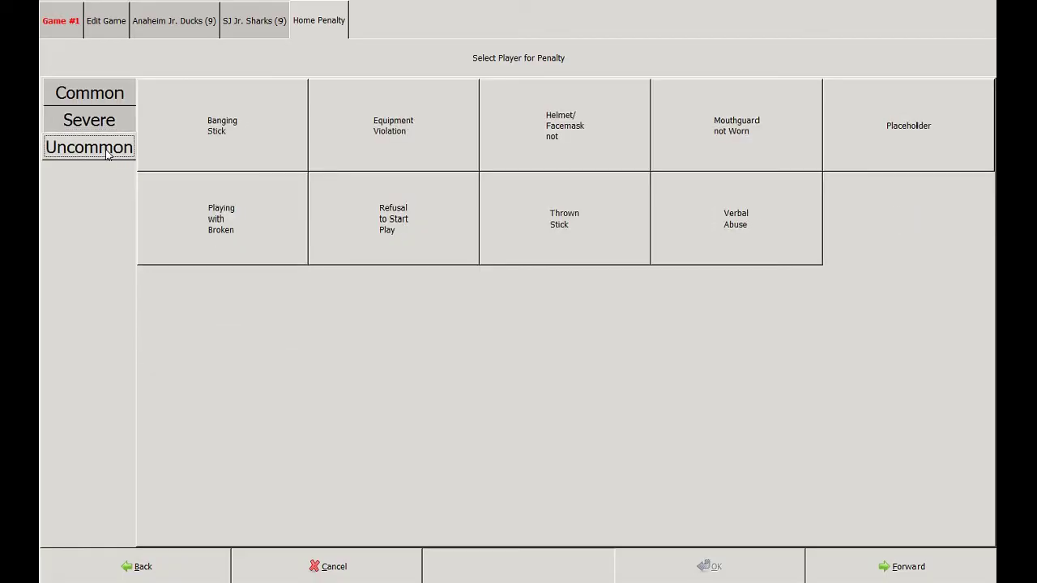
pyautogui.click(107, 100)
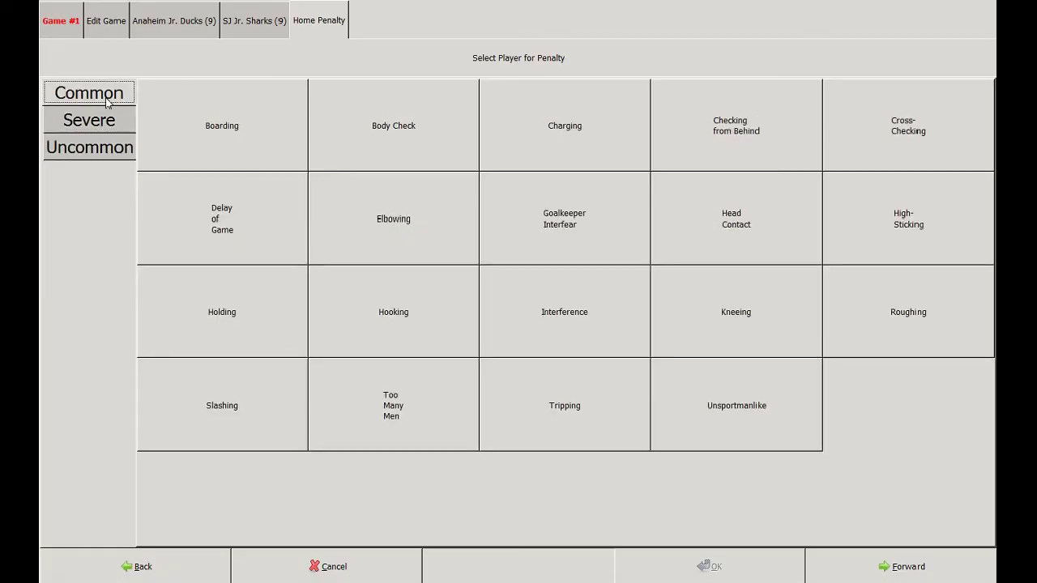
pyautogui.click(270, 154)
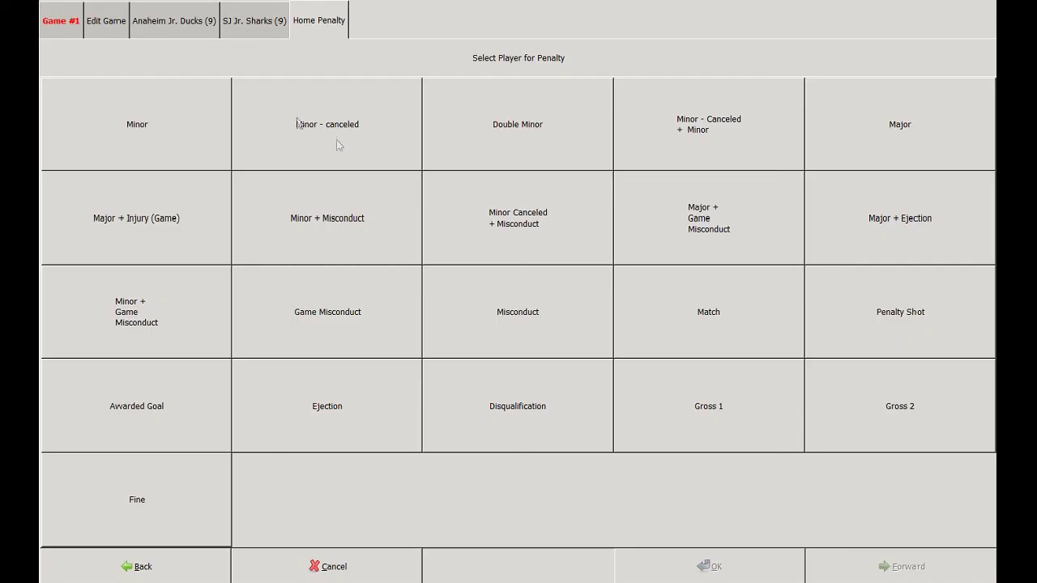
pyautogui.click(162, 123)
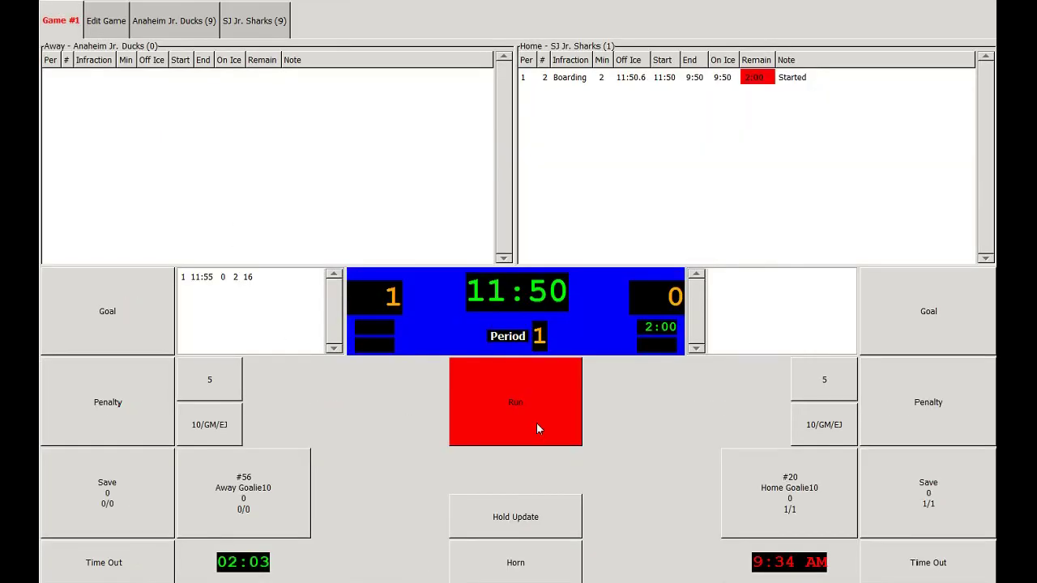
pyautogui.click(536, 429)
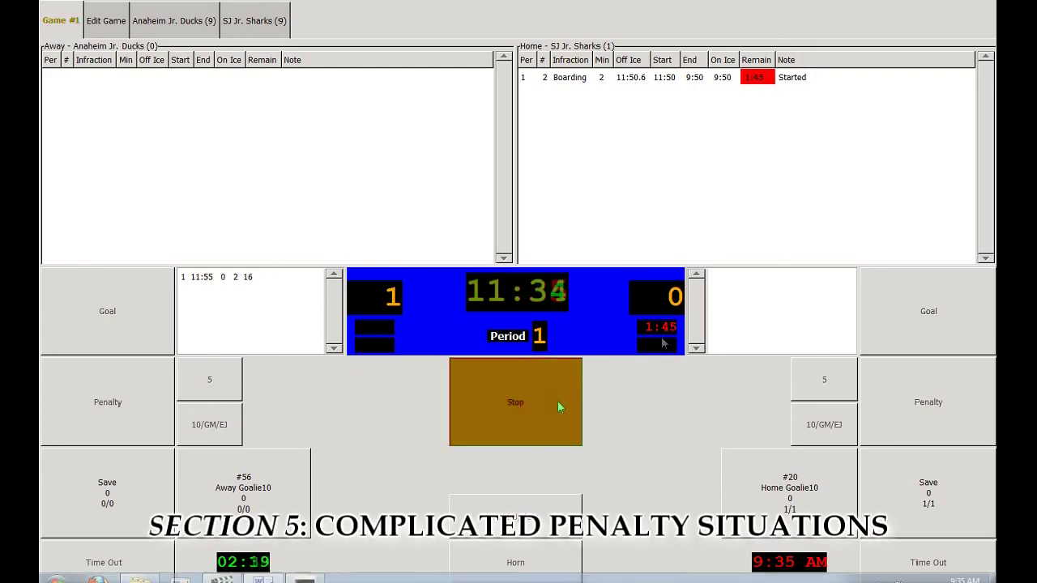
# Stop at 11:30 and, under Hold Update, add quick 2-minute penalties for both teams.
pyautogui.click(558, 407)
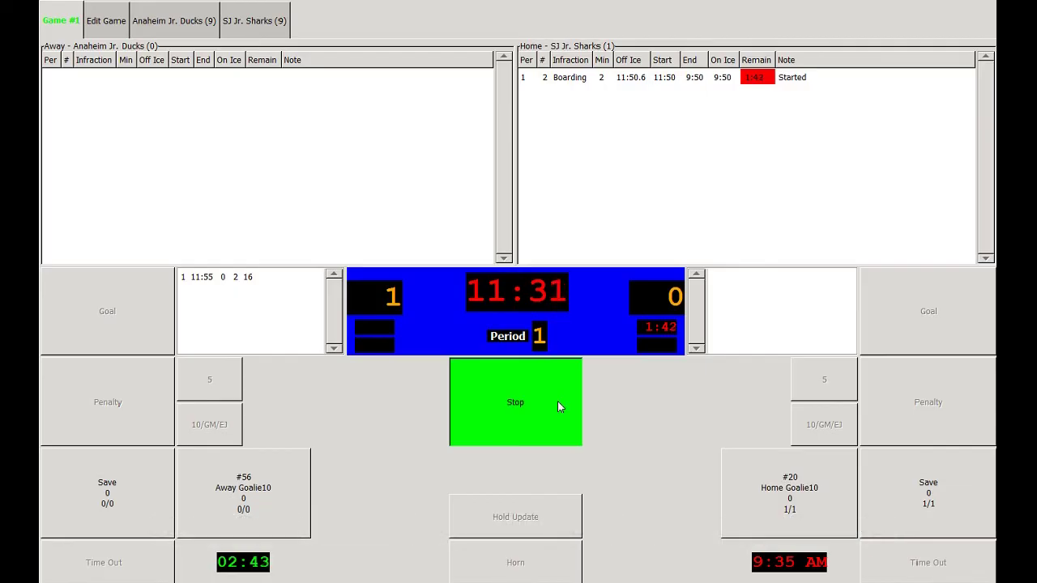
pyautogui.click(557, 405)
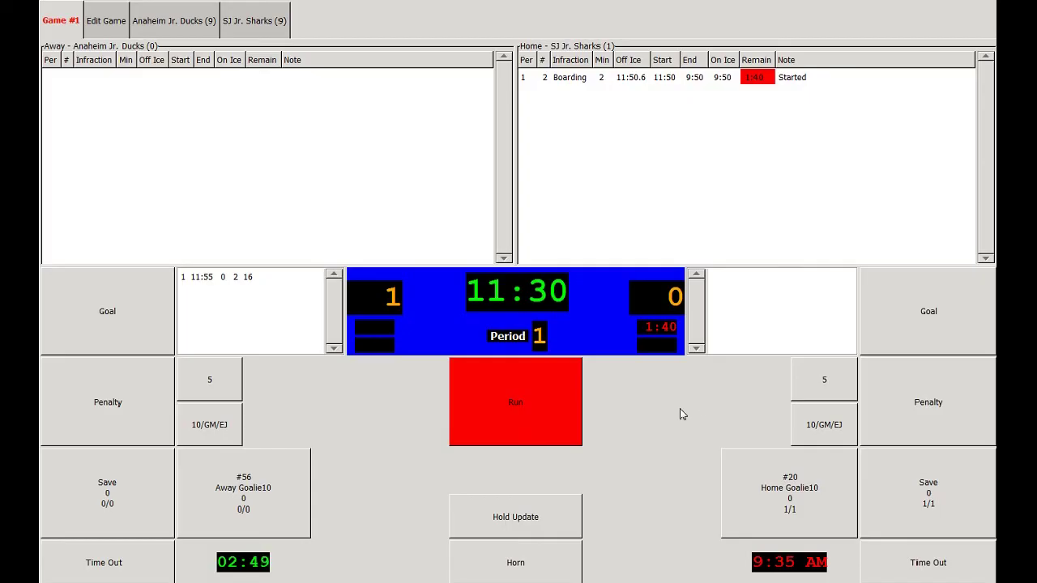
pyautogui.click(550, 523)
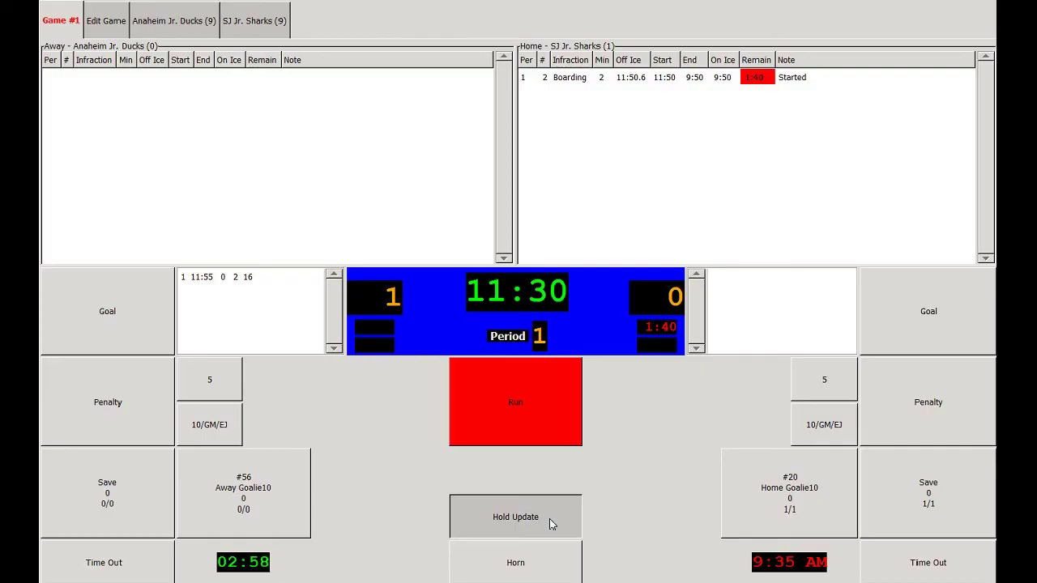
pyautogui.click(128, 406)
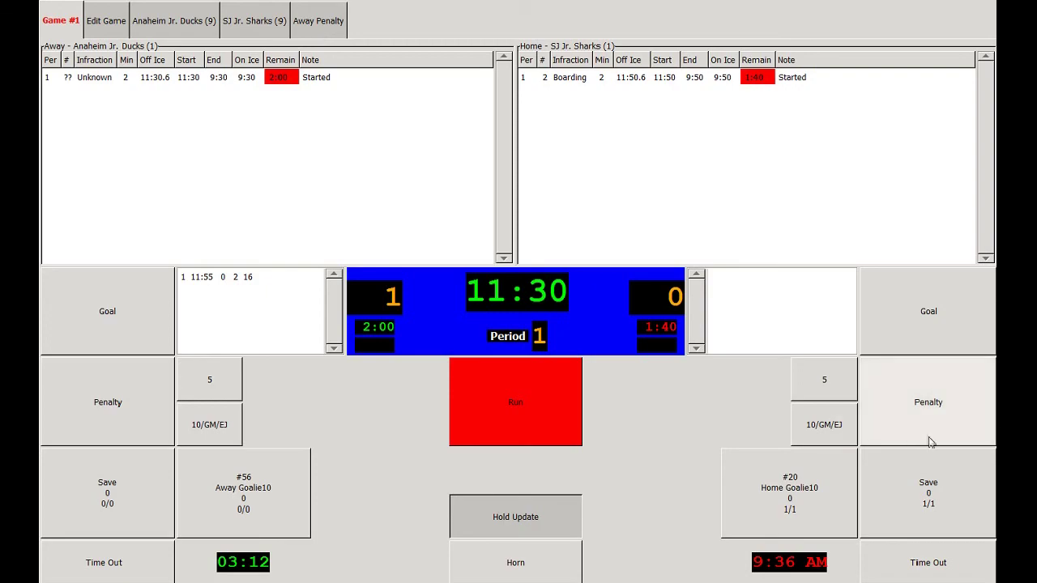
pyautogui.click(935, 429)
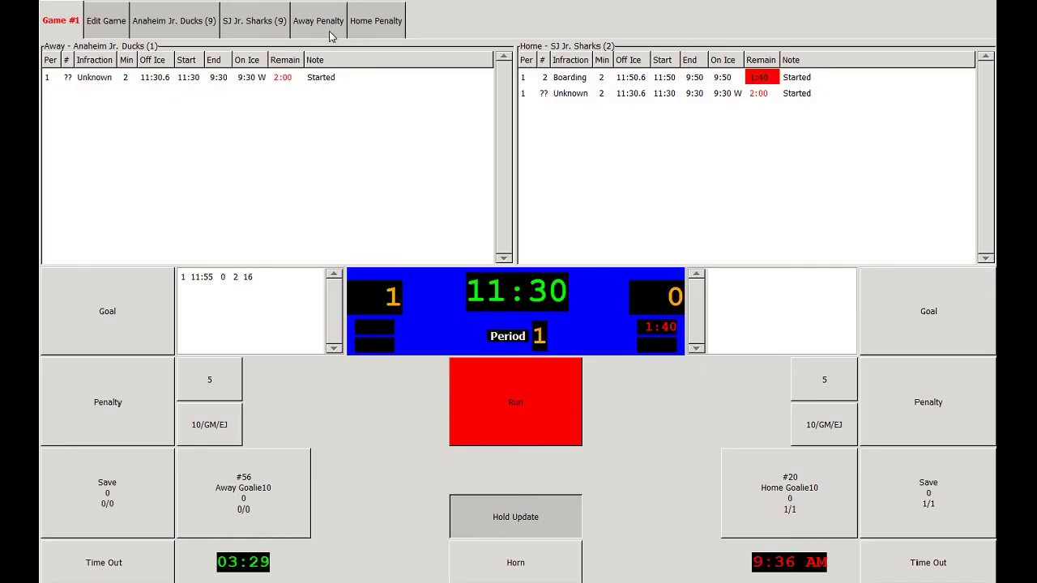
pyautogui.click(510, 517)
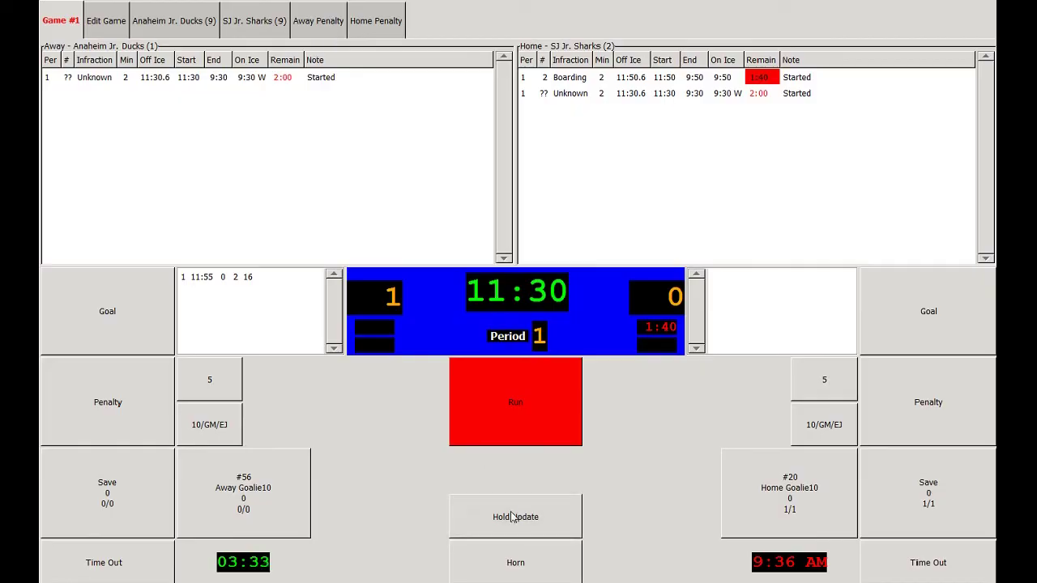
# Make the pending away penalty a Holding minor on away #4.
pyautogui.click(323, 24)
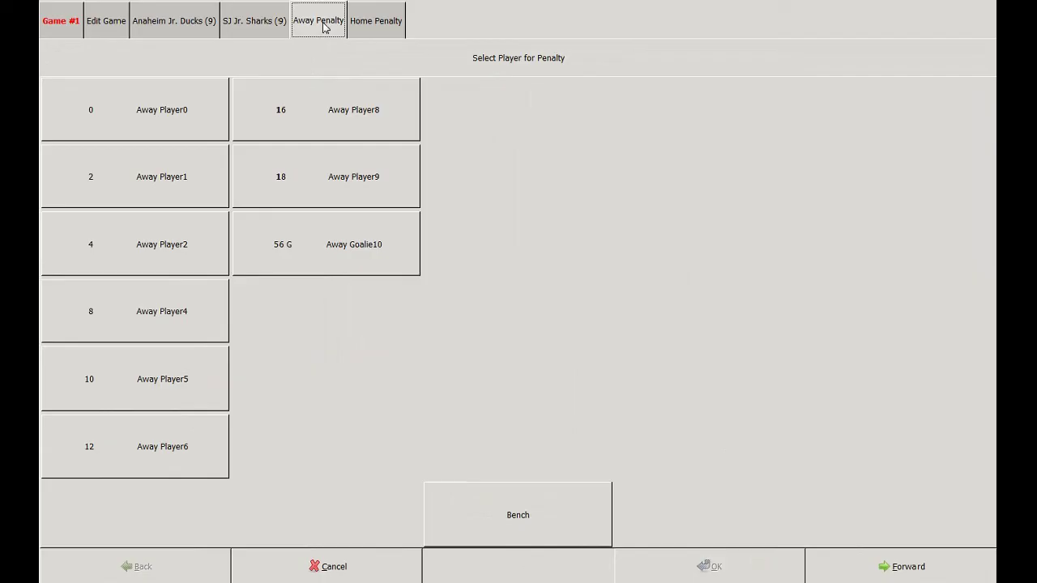
pyautogui.click(150, 253)
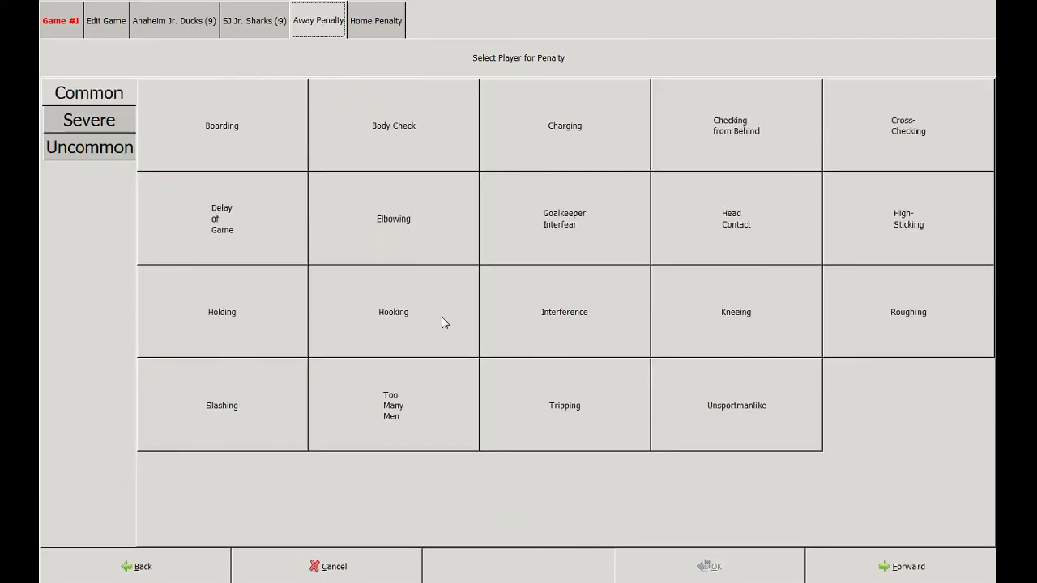
pyautogui.click(268, 315)
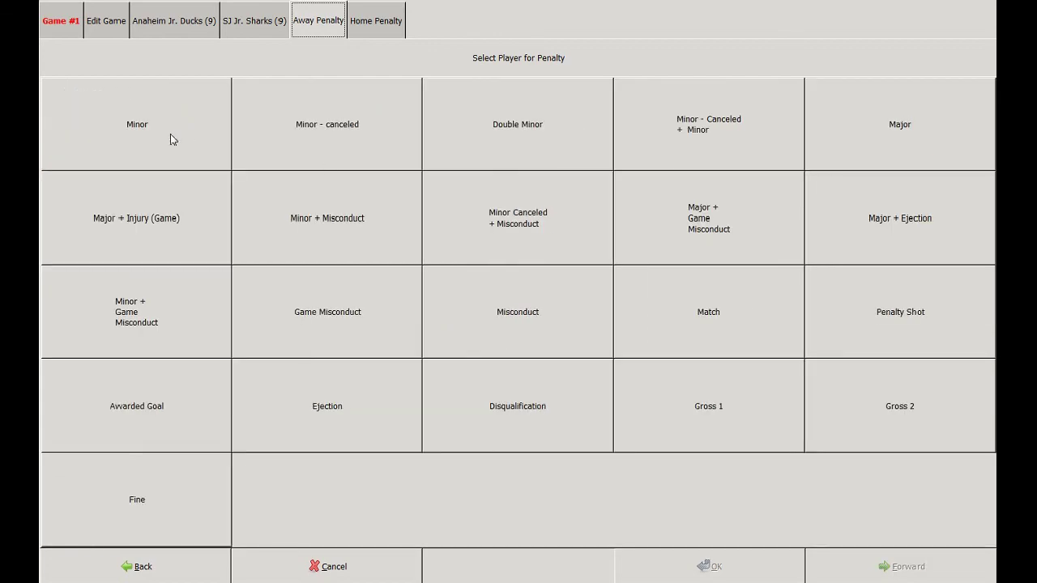
pyautogui.click(170, 140)
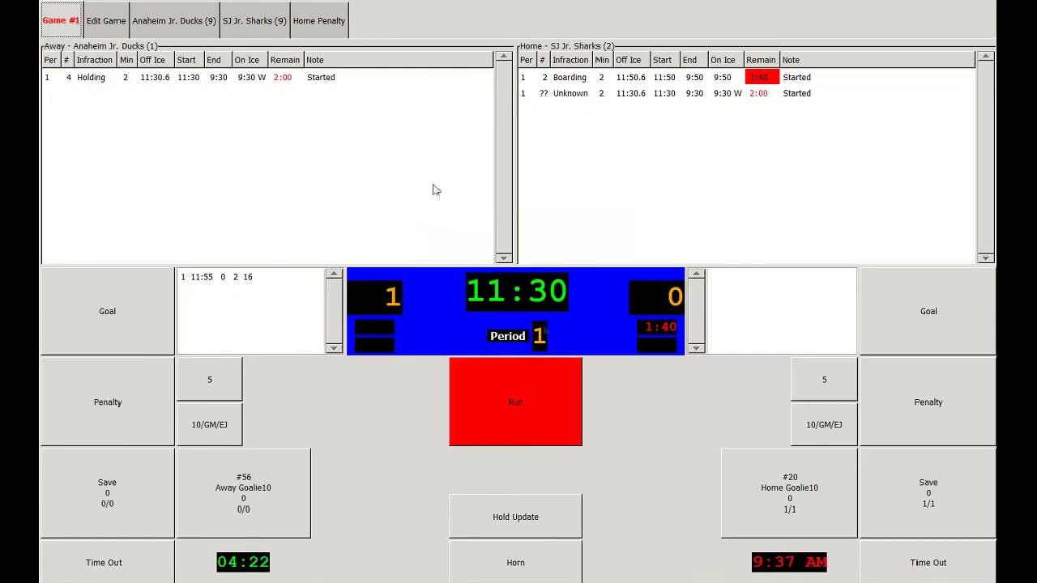
# Make the home penalty a Holding minor on home #2 and restart the clock.
pyautogui.click(316, 32)
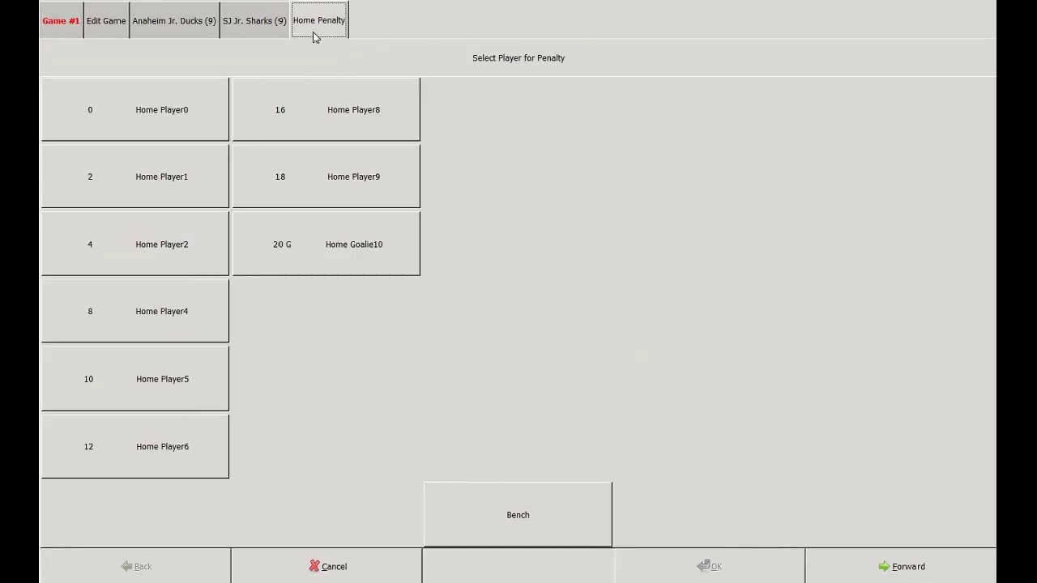
pyautogui.click(163, 175)
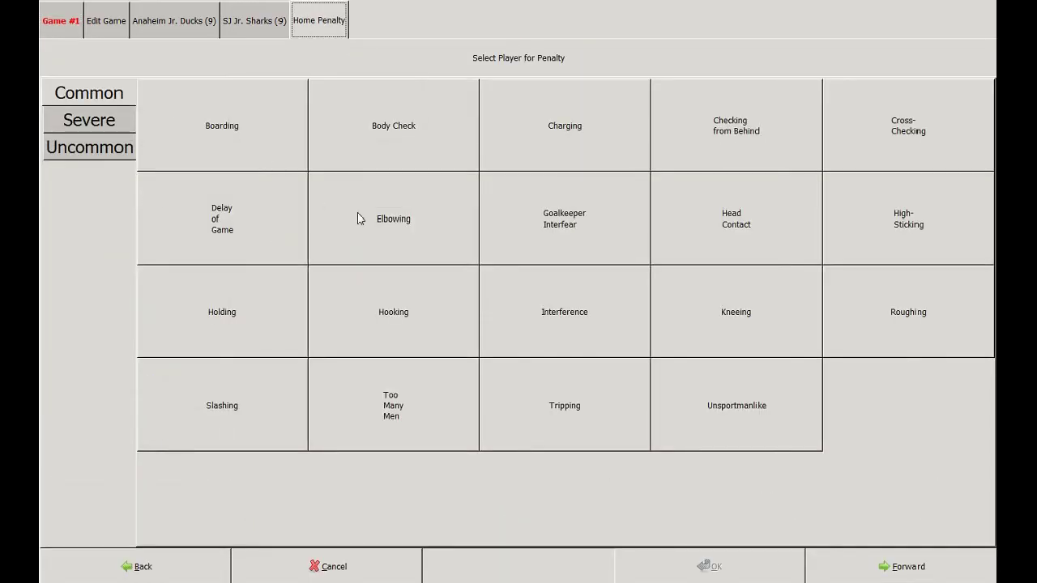
pyautogui.click(276, 316)
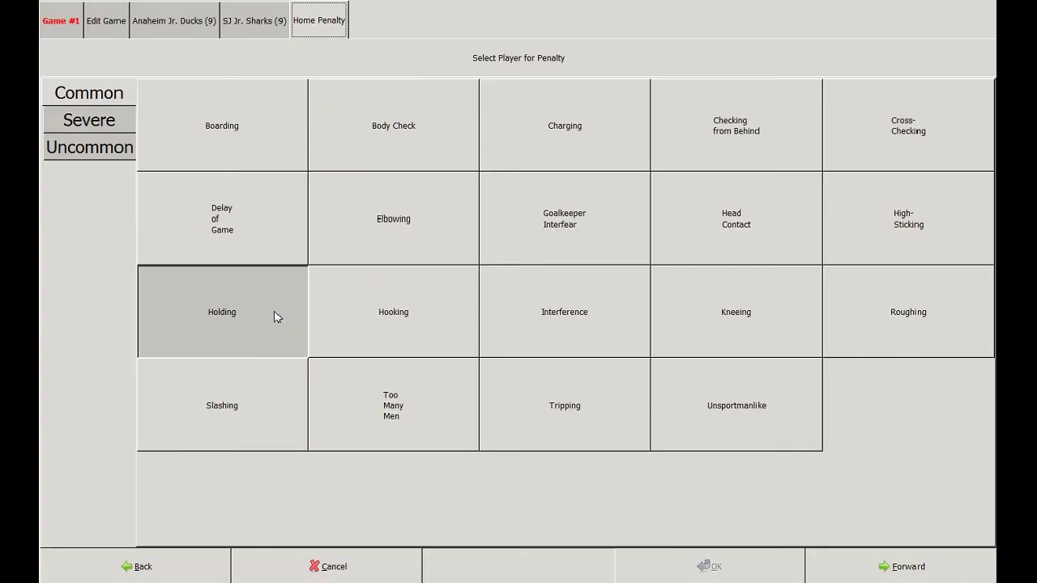
pyautogui.click(176, 141)
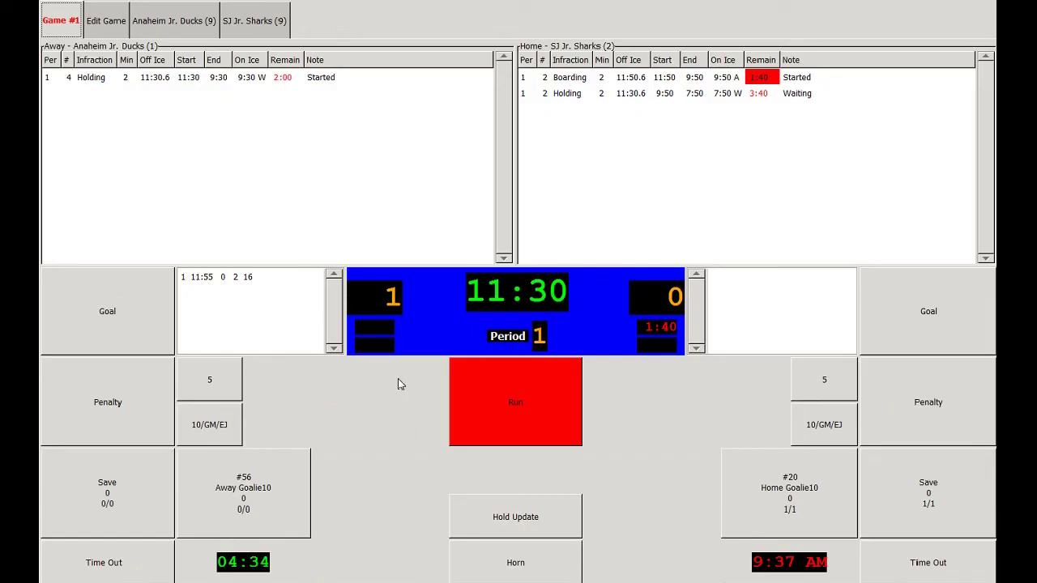
pyautogui.click(513, 430)
# Reassign the home 11:30 Holding penalty from #2 to #4 Home Player2 and save it.
pyautogui.click(105, 23)
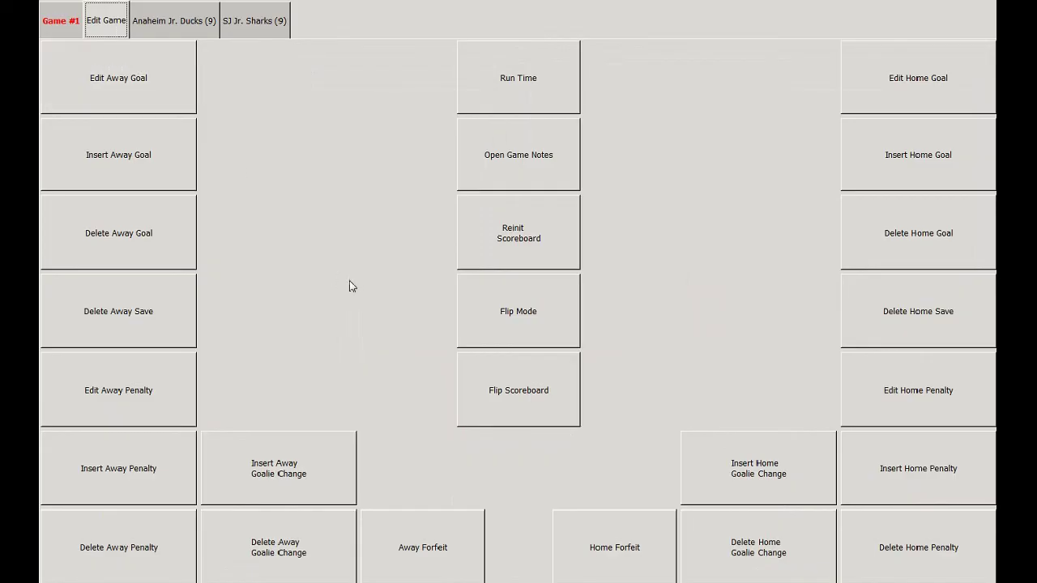
pyautogui.click(929, 423)
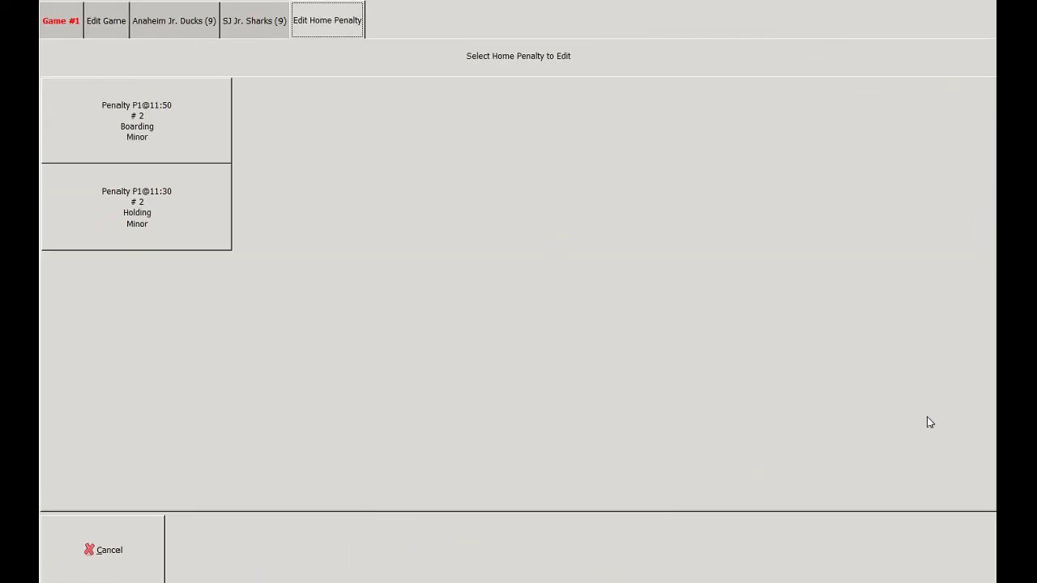
pyautogui.click(211, 228)
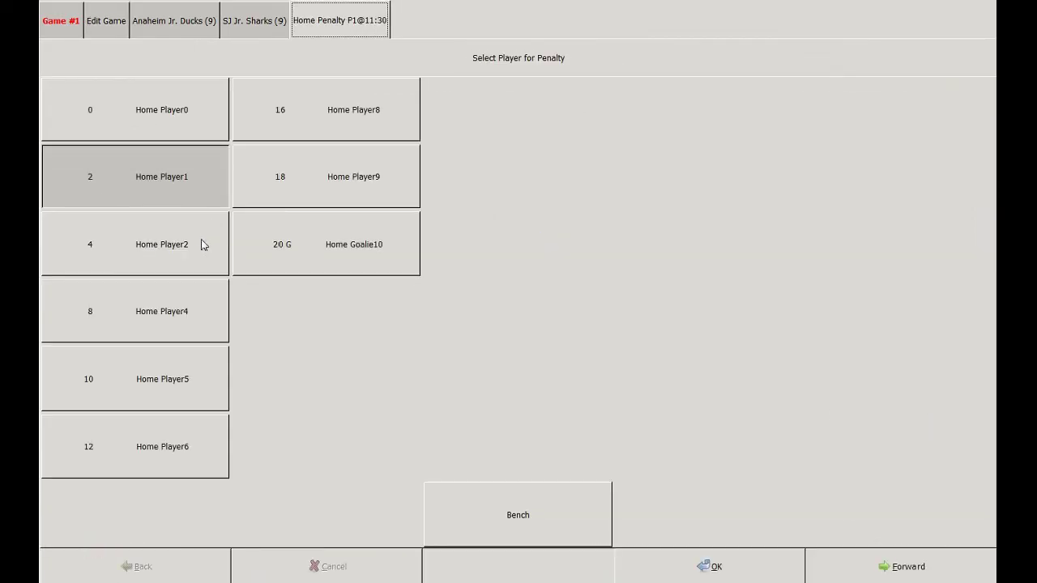
pyautogui.click(210, 262)
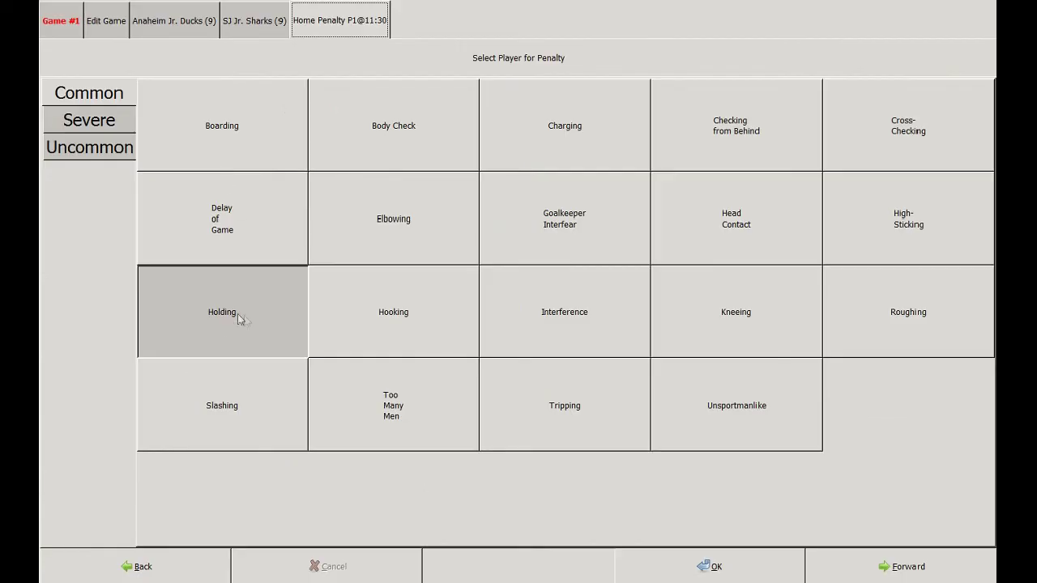
pyautogui.click(742, 576)
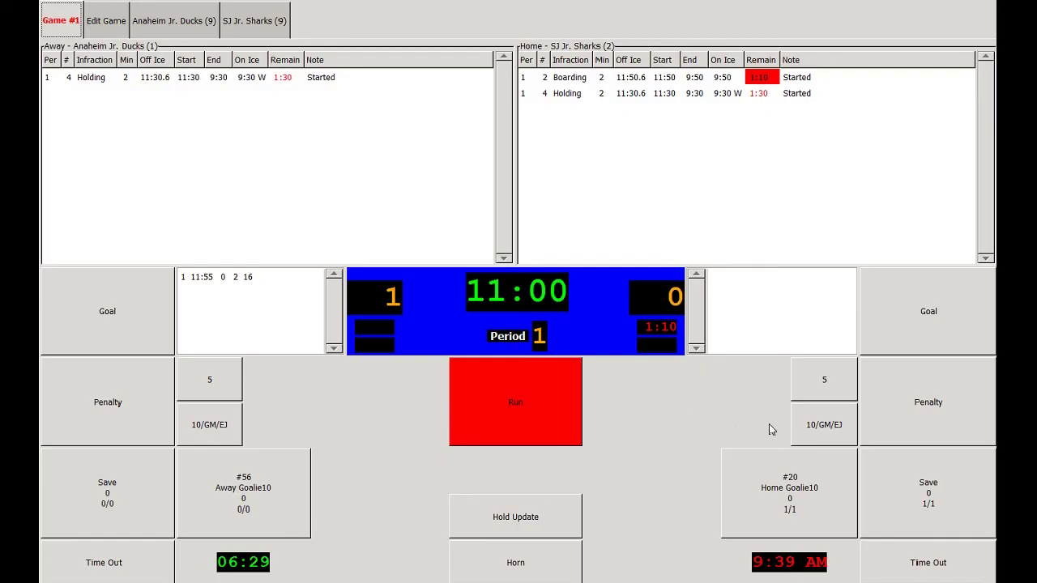
# Record a home goal by #16, assisted by #2 and #4.
pyautogui.click(908, 333)
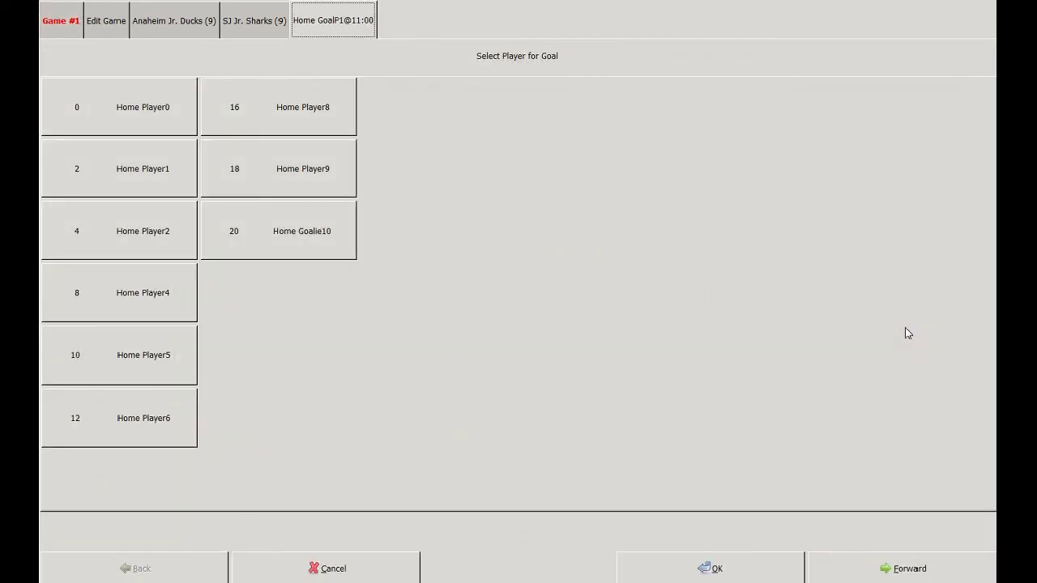
pyautogui.click(268, 122)
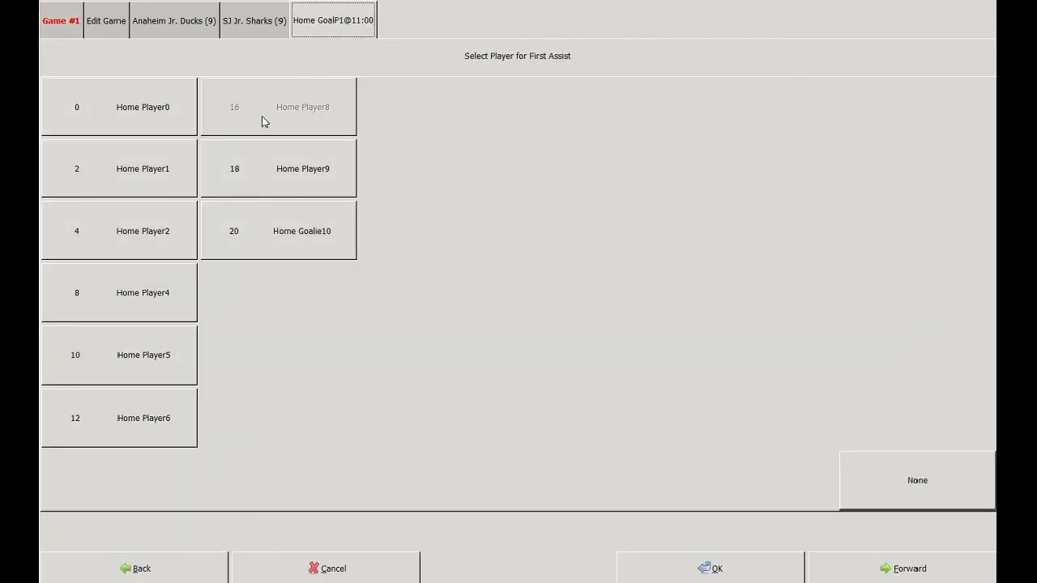
pyautogui.click(175, 195)
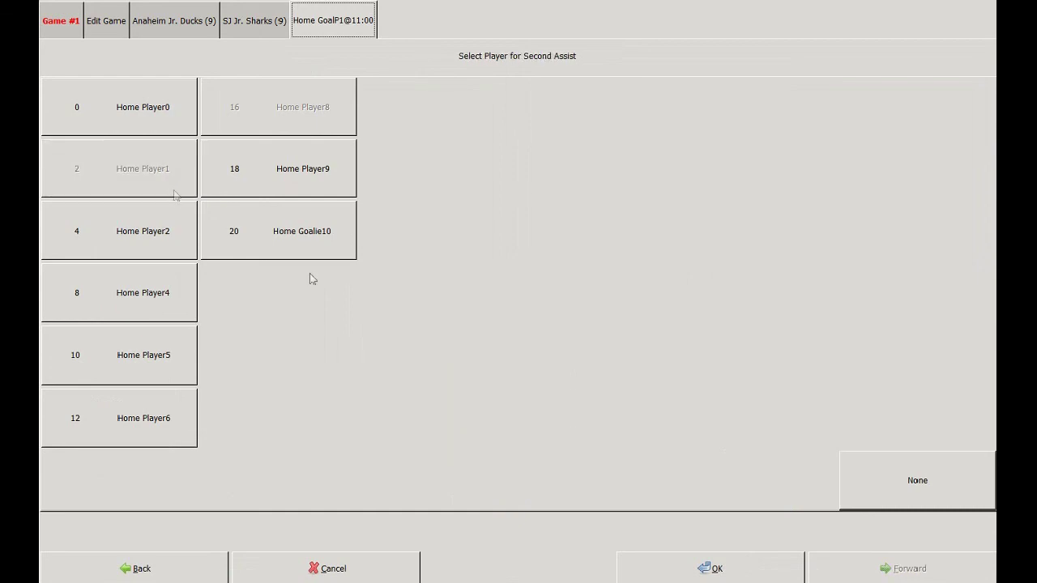
pyautogui.click(151, 248)
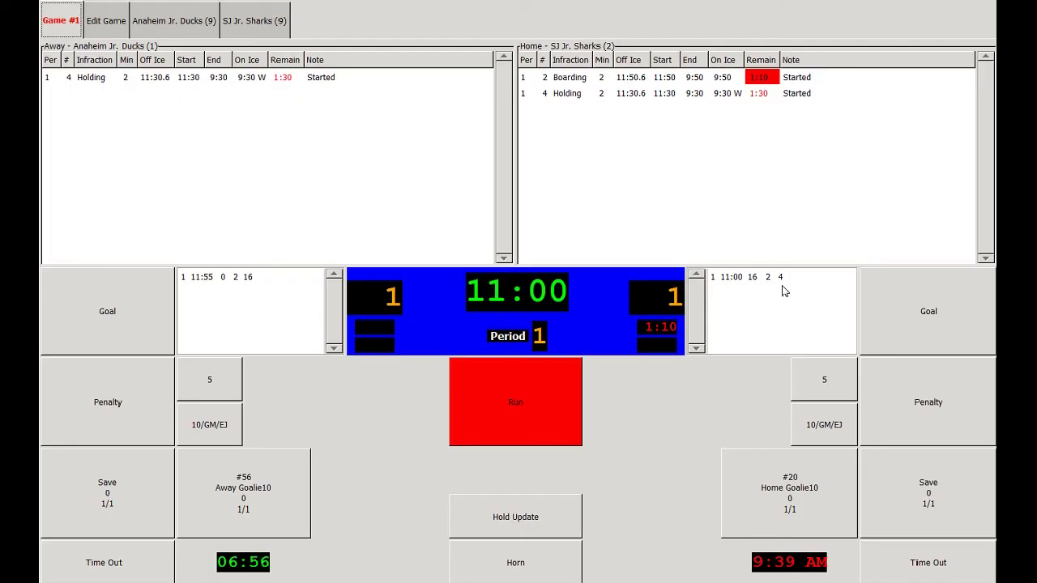
# Edit the 11:00 home goal, keeping #16 and #2 but changing the second assist to #0.
pyautogui.click(110, 24)
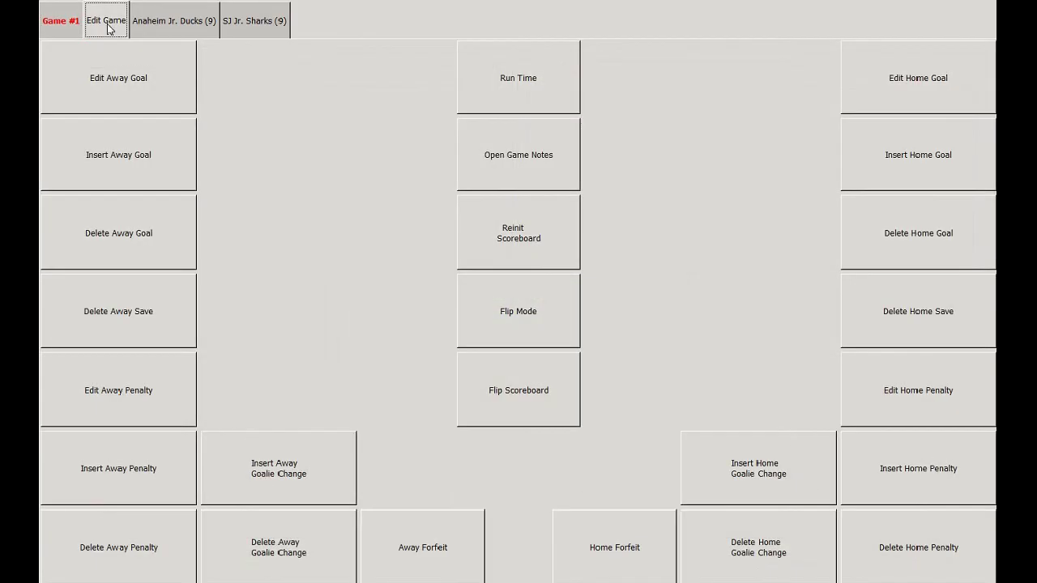
pyautogui.click(902, 108)
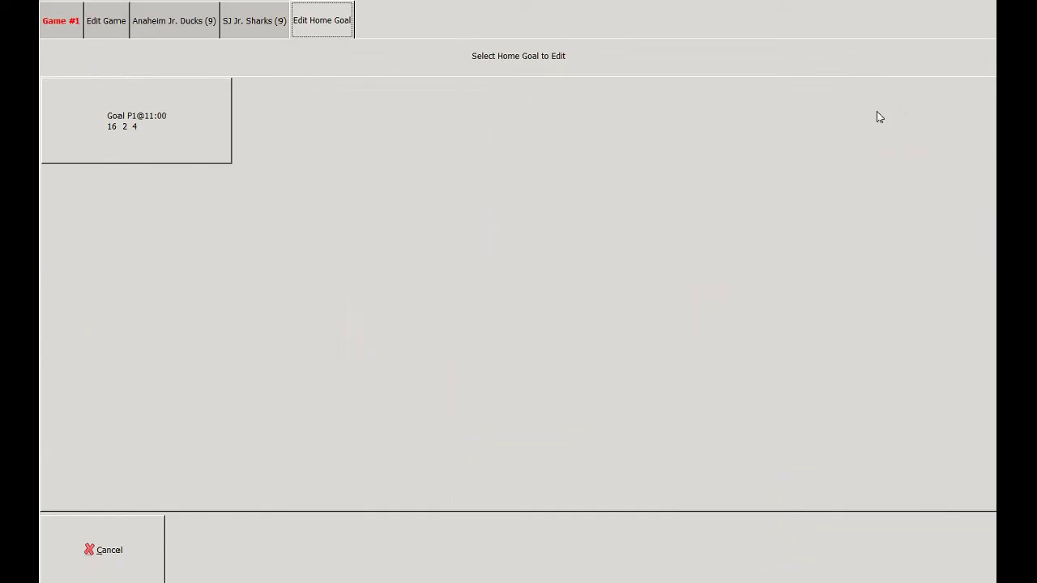
pyautogui.click(152, 141)
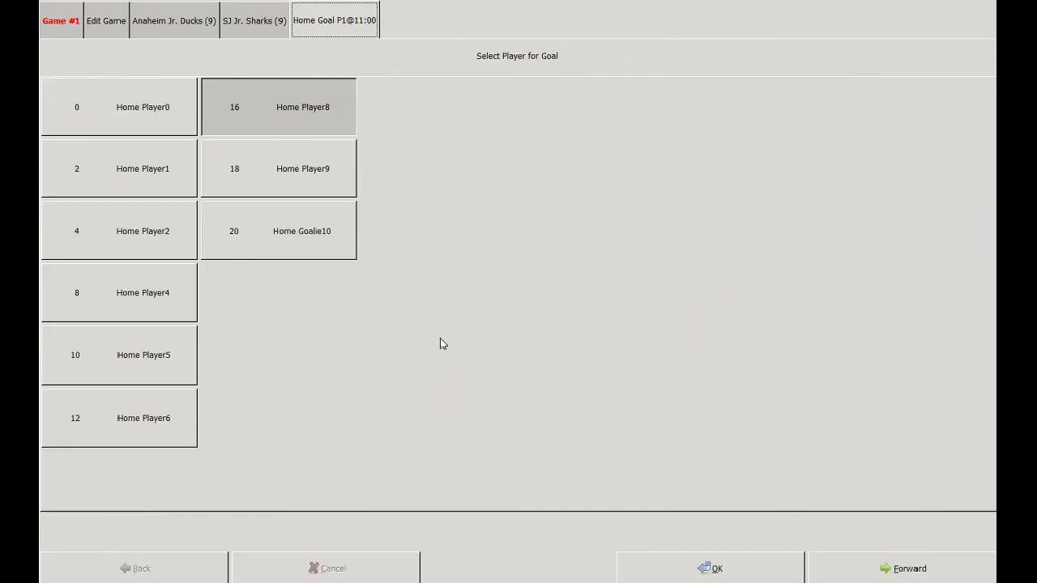
pyautogui.click(303, 127)
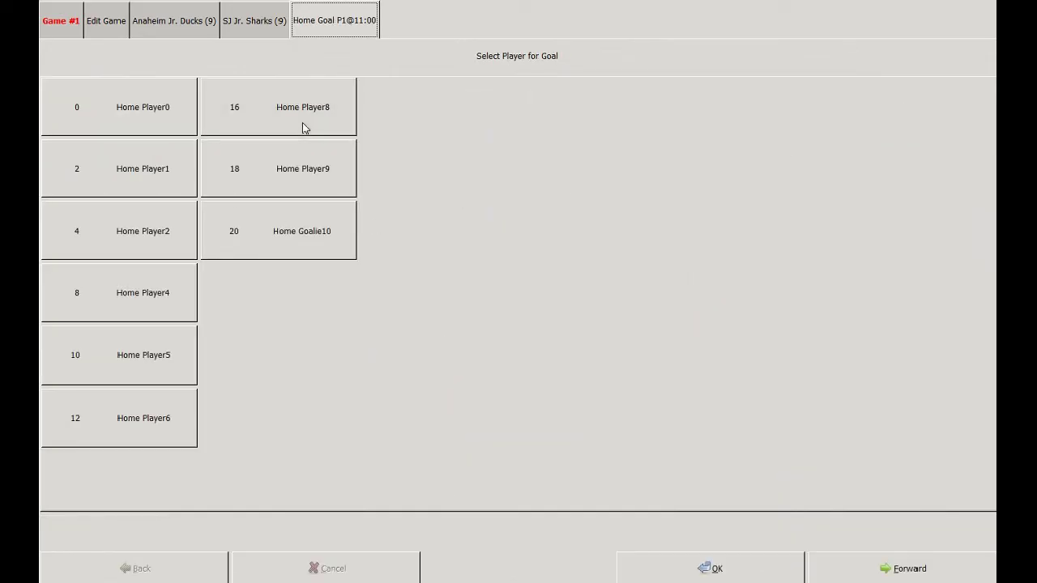
pyautogui.click(303, 127)
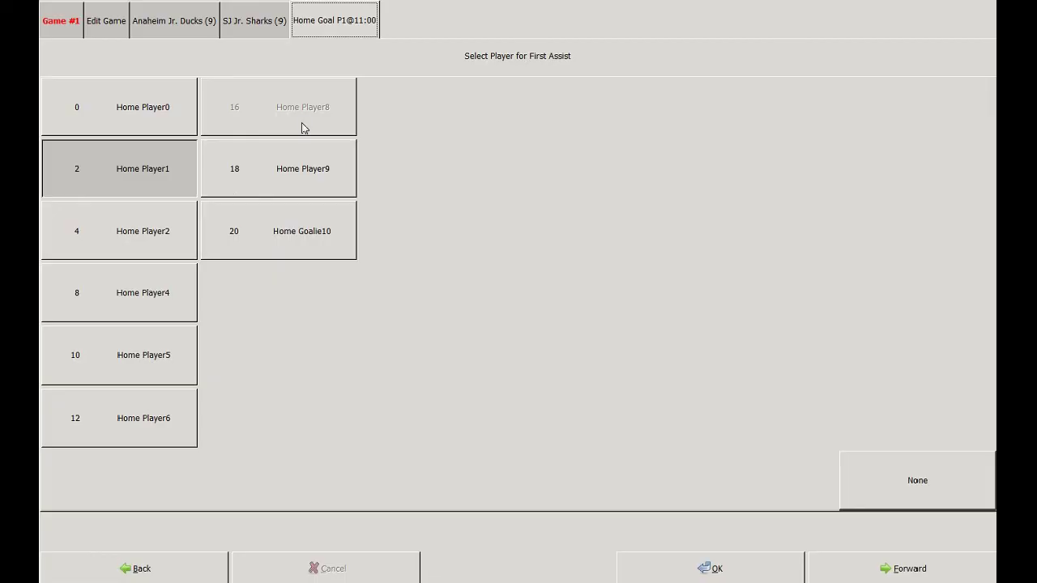
pyautogui.click(160, 191)
pyautogui.click(159, 190)
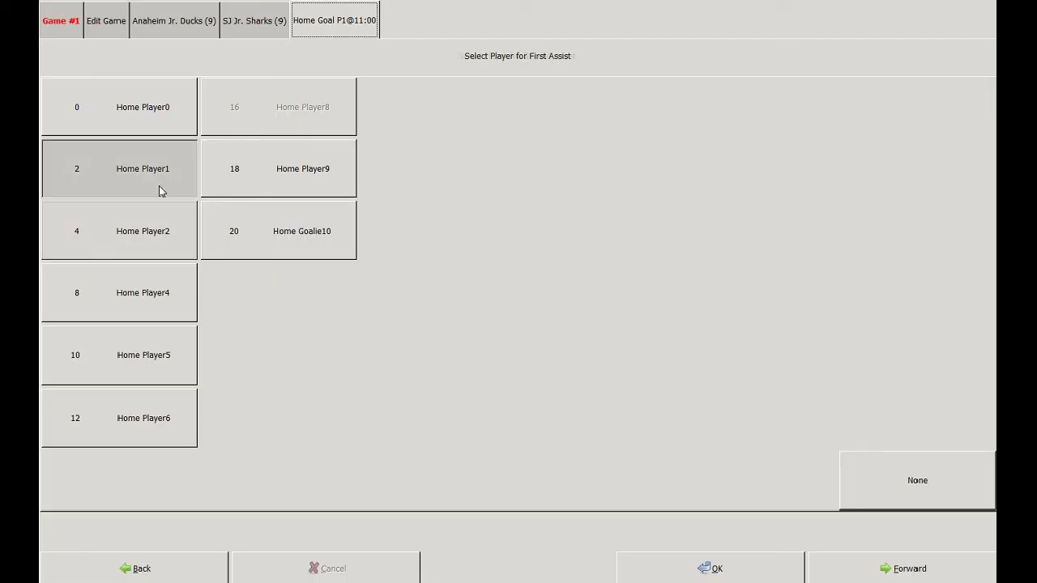
pyautogui.click(156, 124)
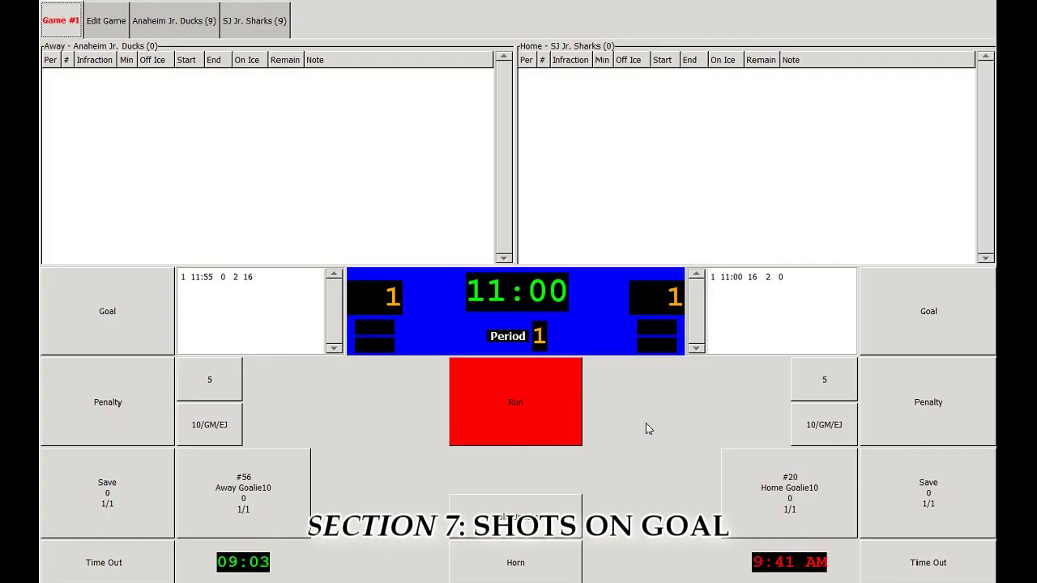
pyautogui.click(559, 413)
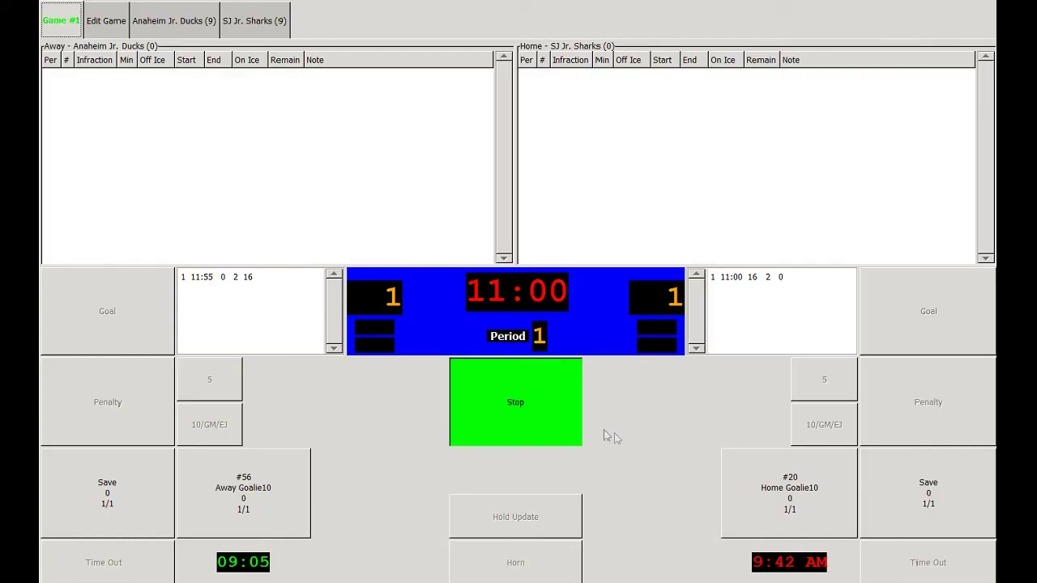
pyautogui.click(957, 515)
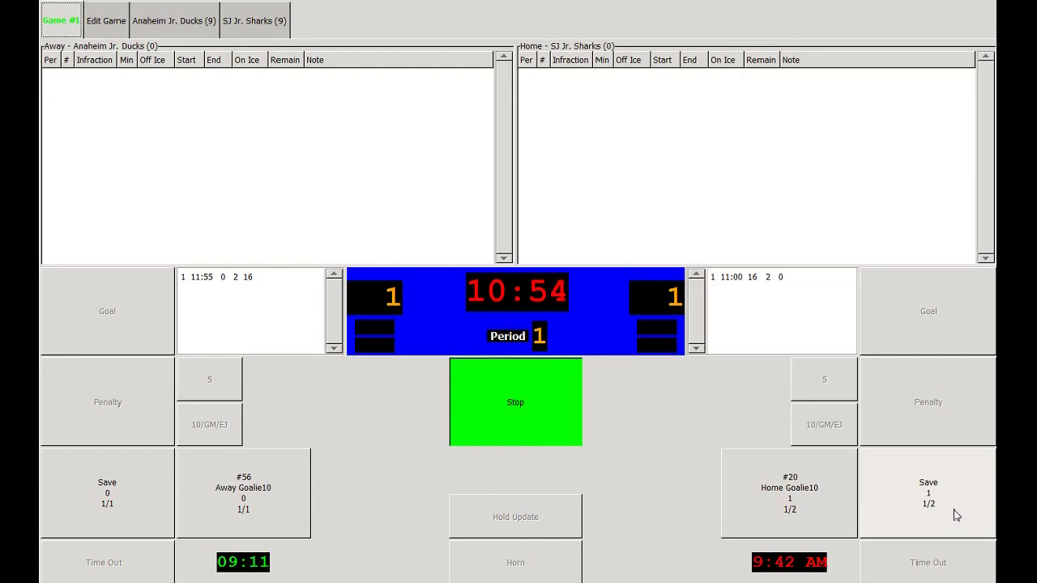
pyautogui.click(956, 515)
pyautogui.click(955, 515)
pyautogui.click(952, 516)
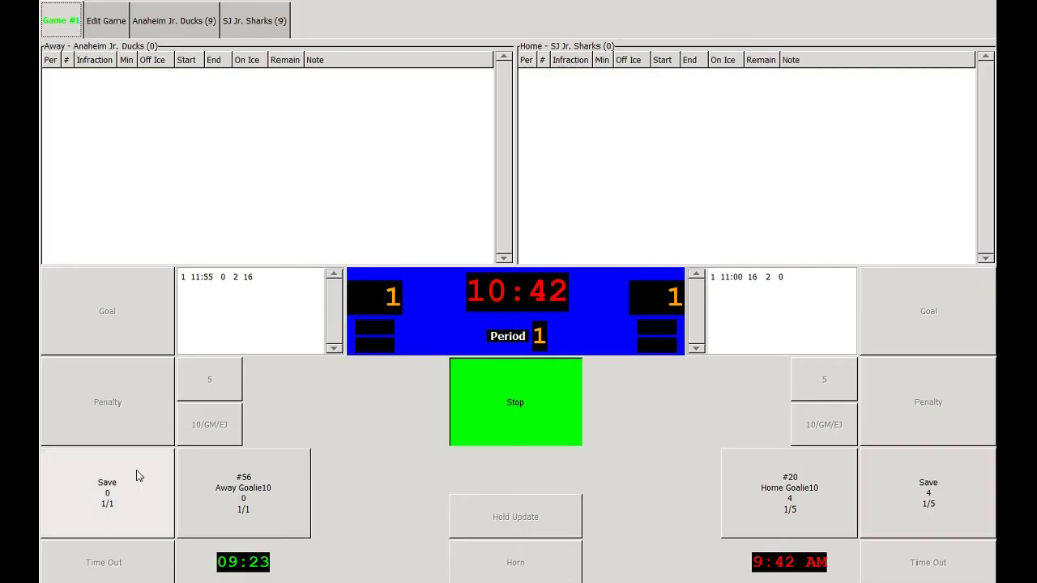
pyautogui.click(132, 493)
pyautogui.click(132, 493)
pyautogui.click(132, 493)
pyautogui.click(132, 493)
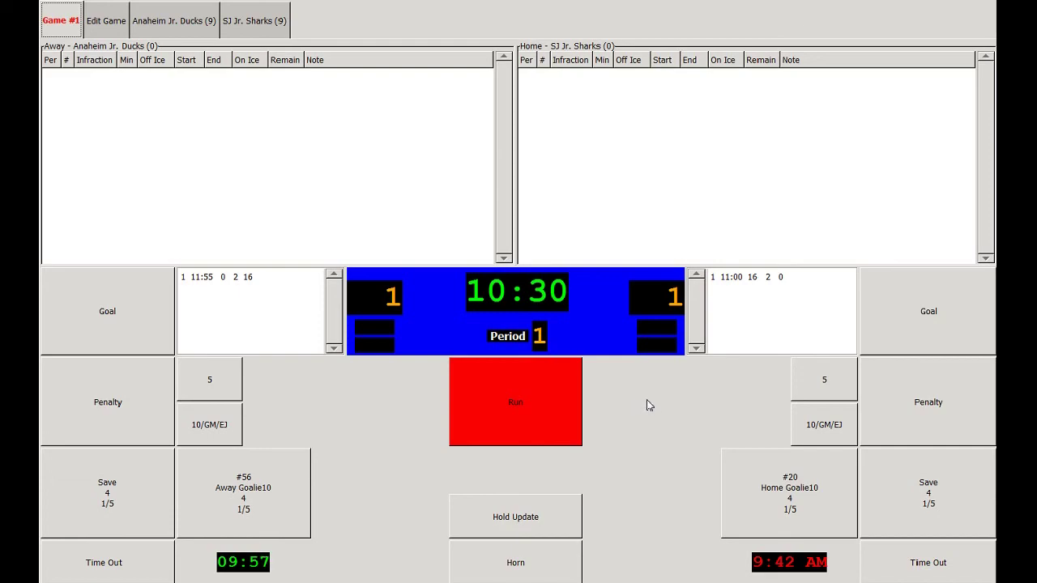
# Give away #8 a 2-minute Elbowing minor.
pyautogui.click(141, 415)
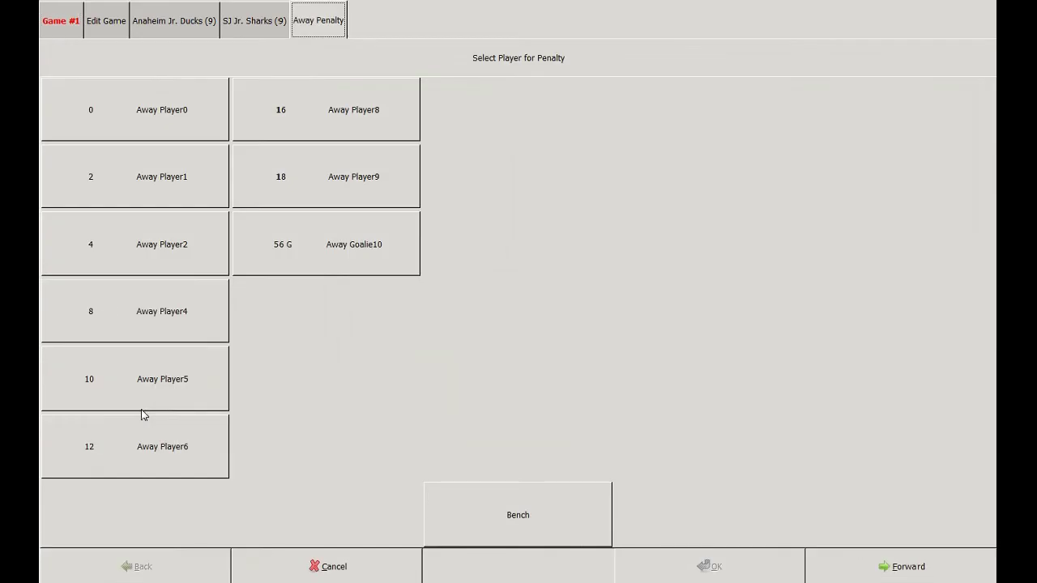
pyautogui.click(167, 307)
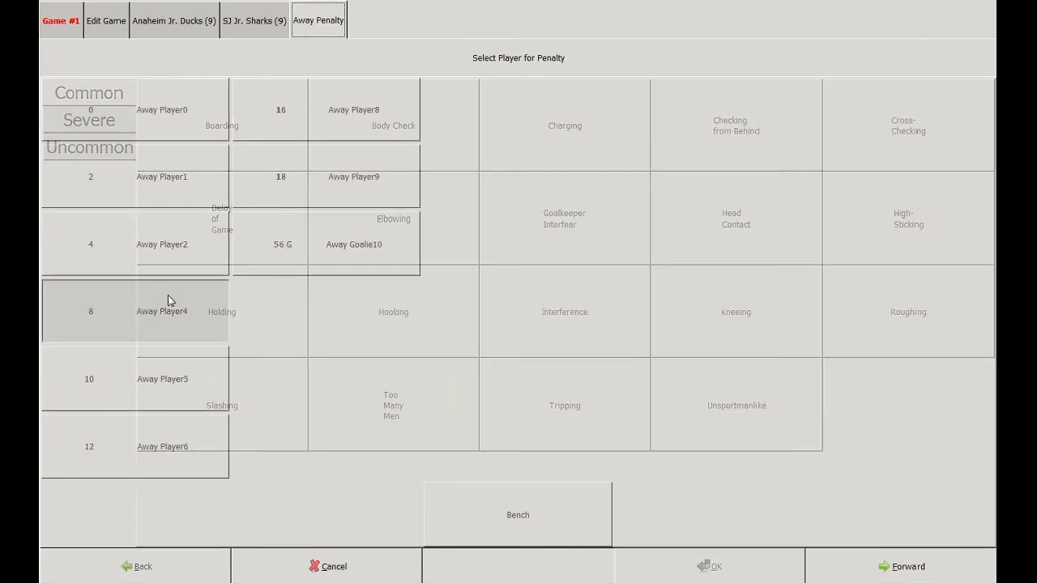
pyautogui.click(415, 207)
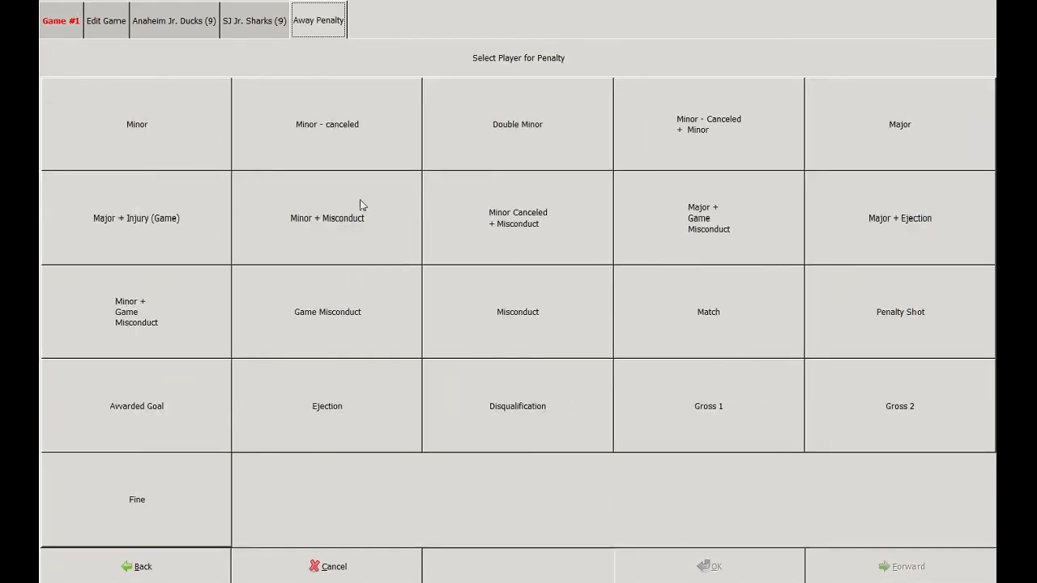
pyautogui.click(211, 126)
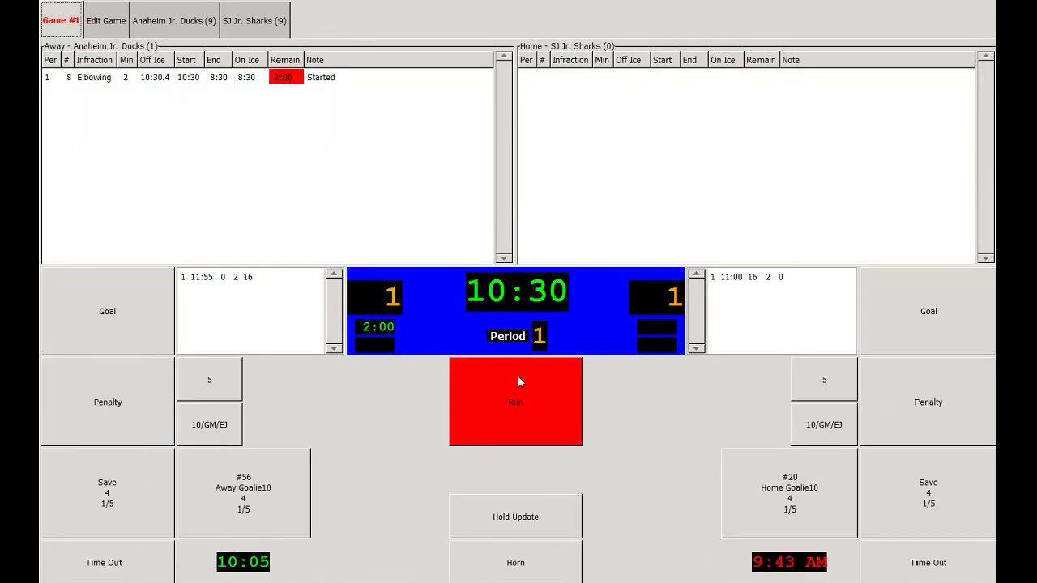
# Give home #16 a Roughing double minor.
pyautogui.click(919, 386)
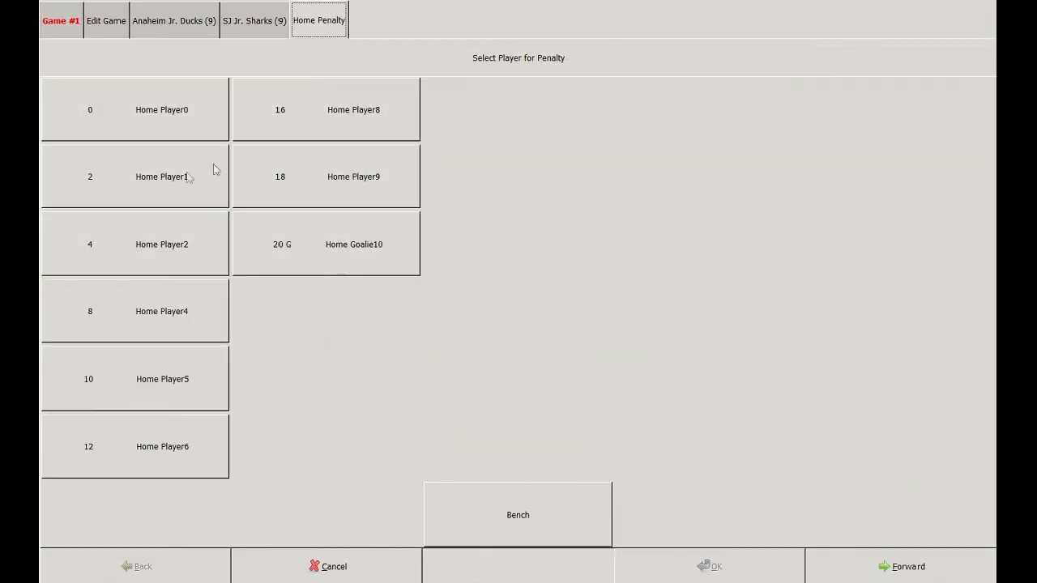
pyautogui.click(300, 120)
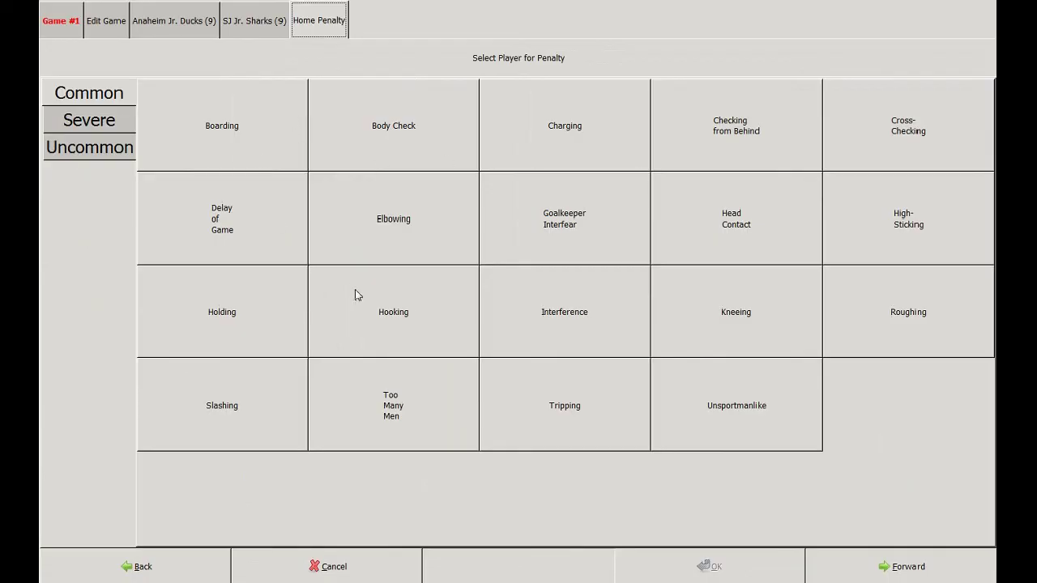
pyautogui.click(892, 324)
pyautogui.click(579, 155)
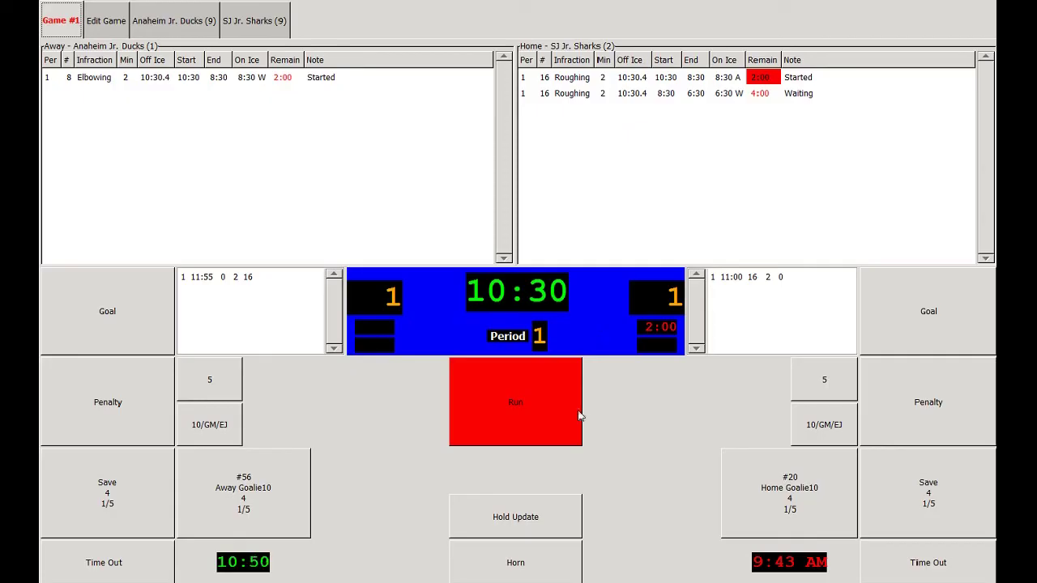
# Run the clock, stop at 8:10 for the Elbowing release, then resume play.
pyautogui.click(536, 397)
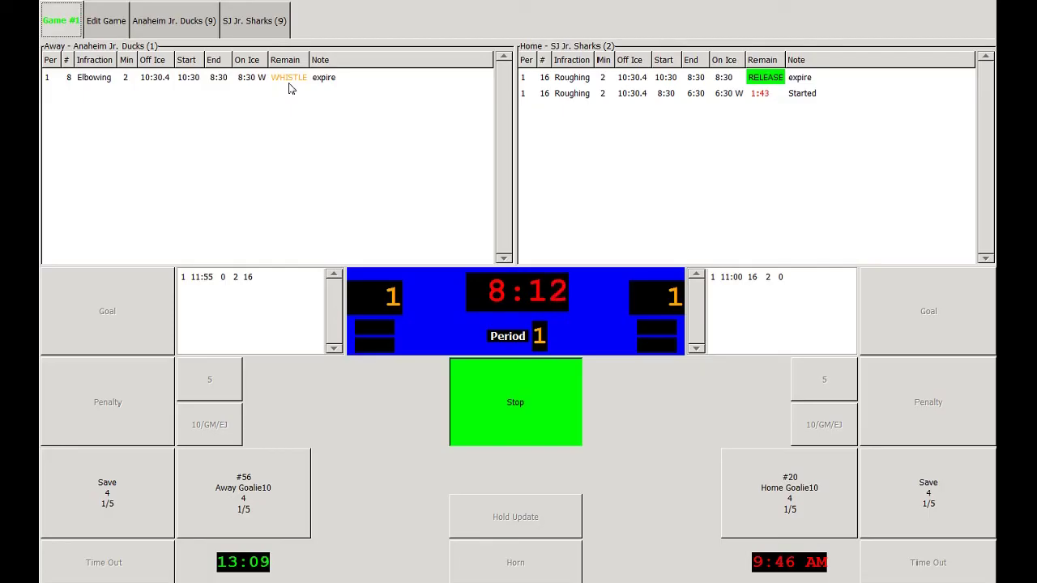
pyautogui.click(555, 402)
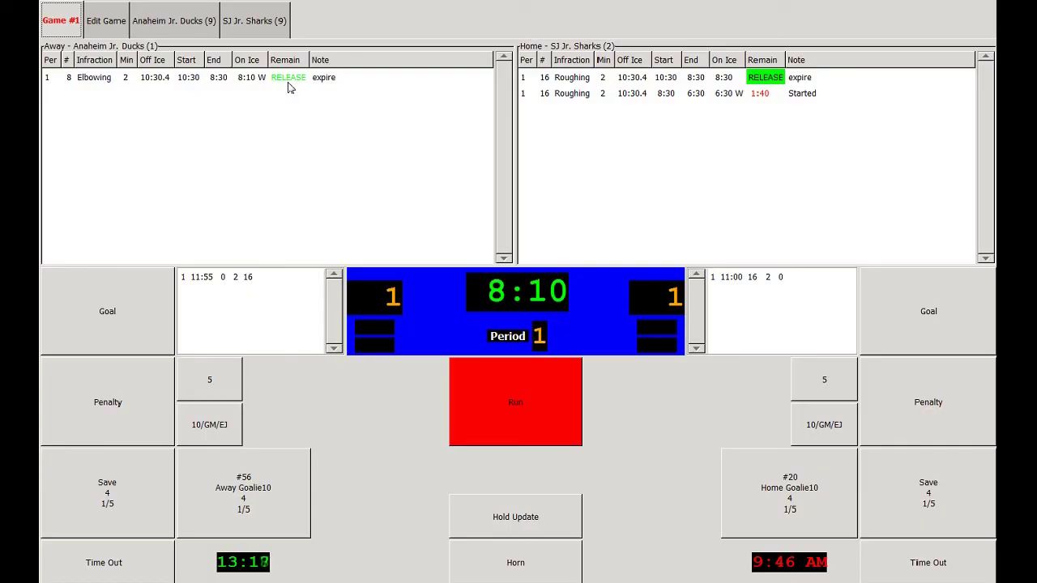
pyautogui.click(546, 405)
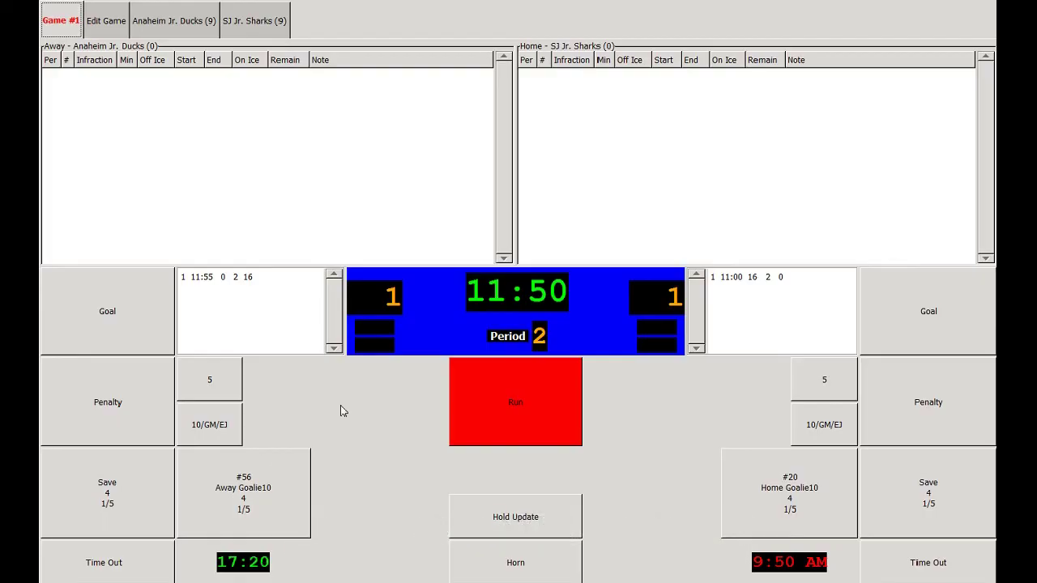
# Give away #10 a Head Butting major plus game misconduct from the severe penalties.
pyautogui.click(166, 380)
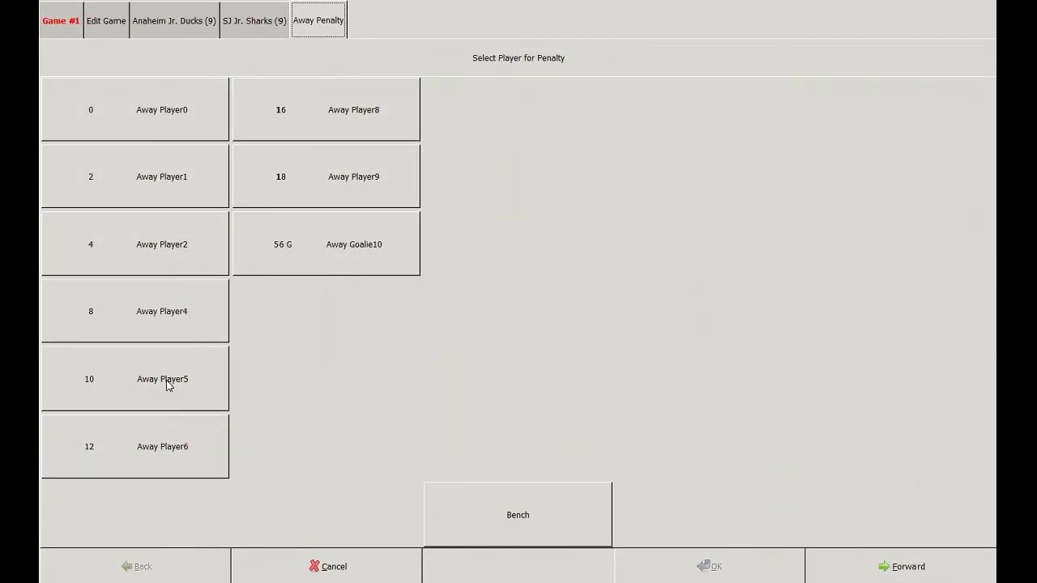
pyautogui.click(176, 364)
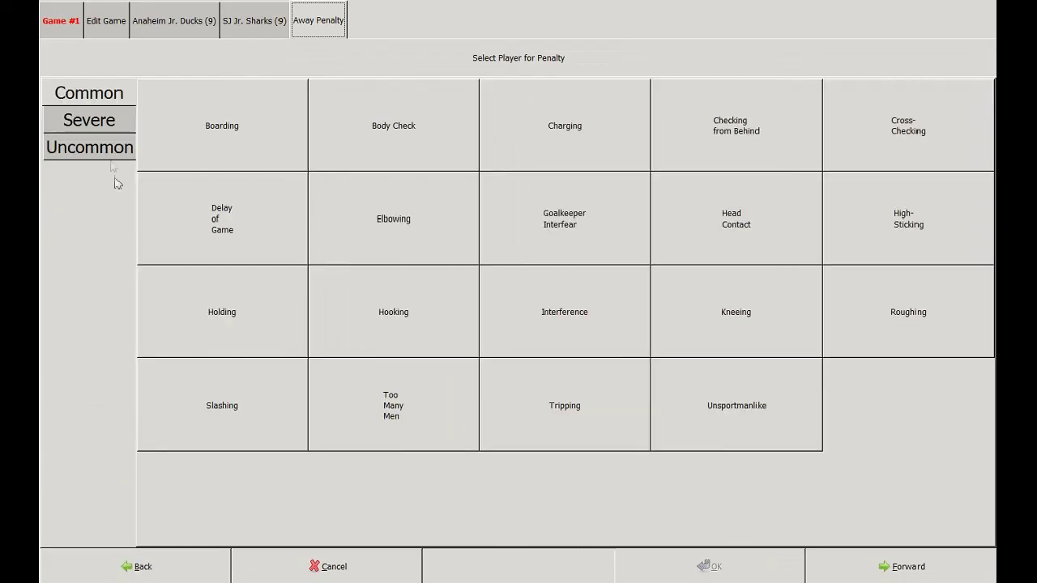
pyautogui.click(111, 126)
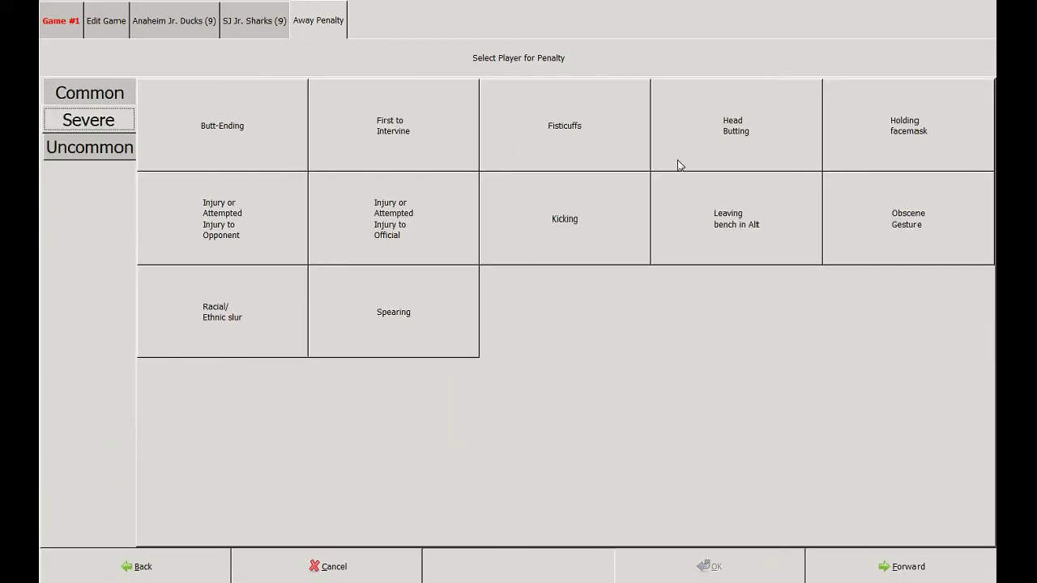
pyautogui.click(716, 162)
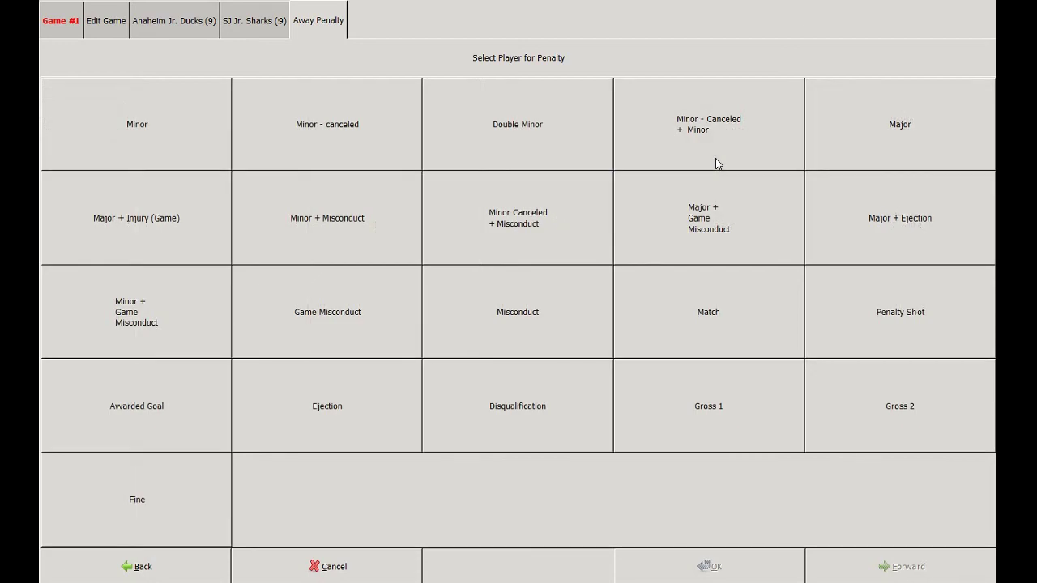
pyautogui.click(740, 218)
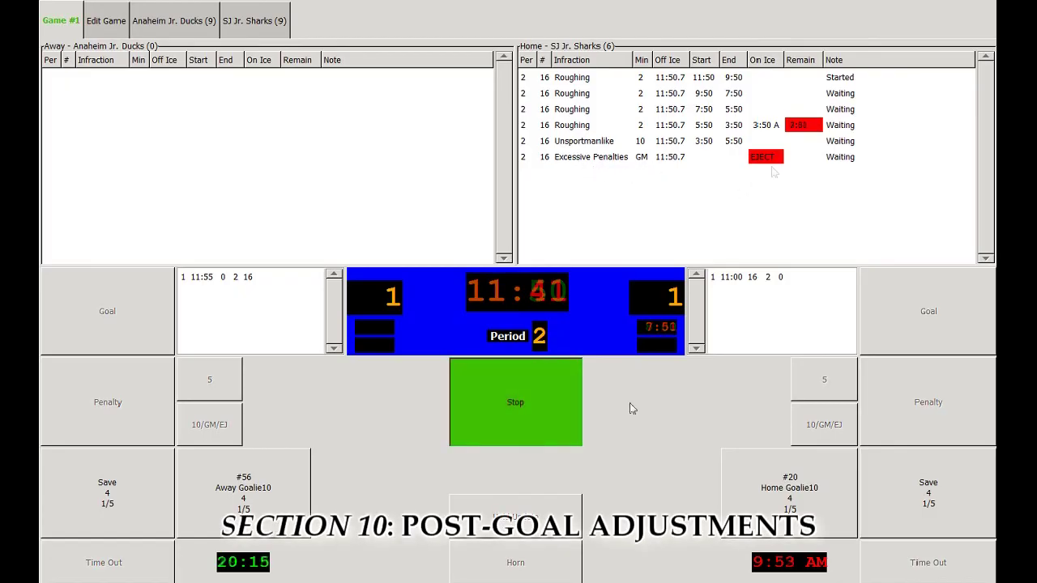
# Stop at 11:35, record an unassisted away goal by #2, then run the clock and stop at 11:30.
pyautogui.click(553, 403)
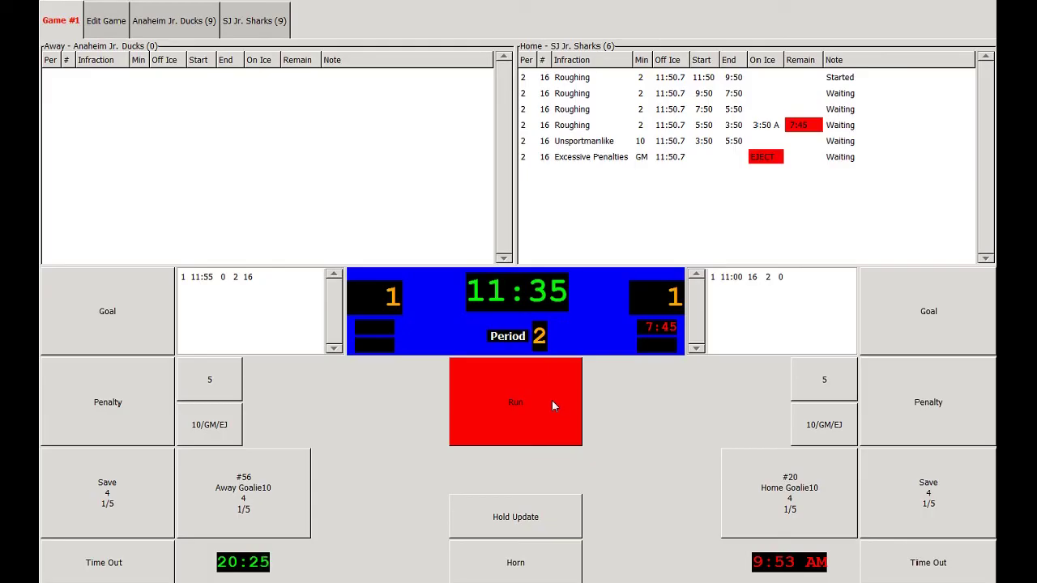
pyautogui.click(153, 338)
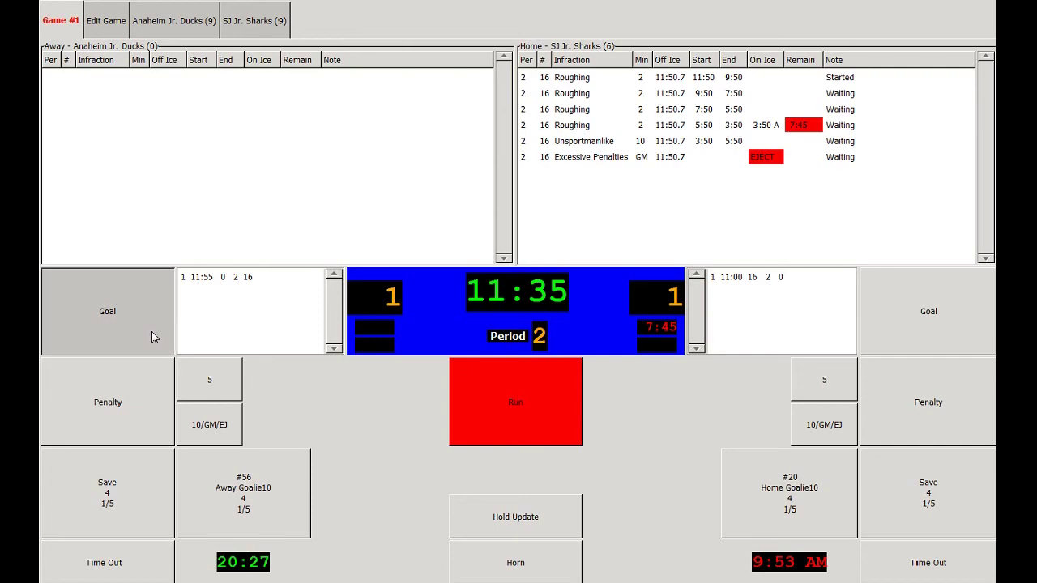
pyautogui.click(133, 162)
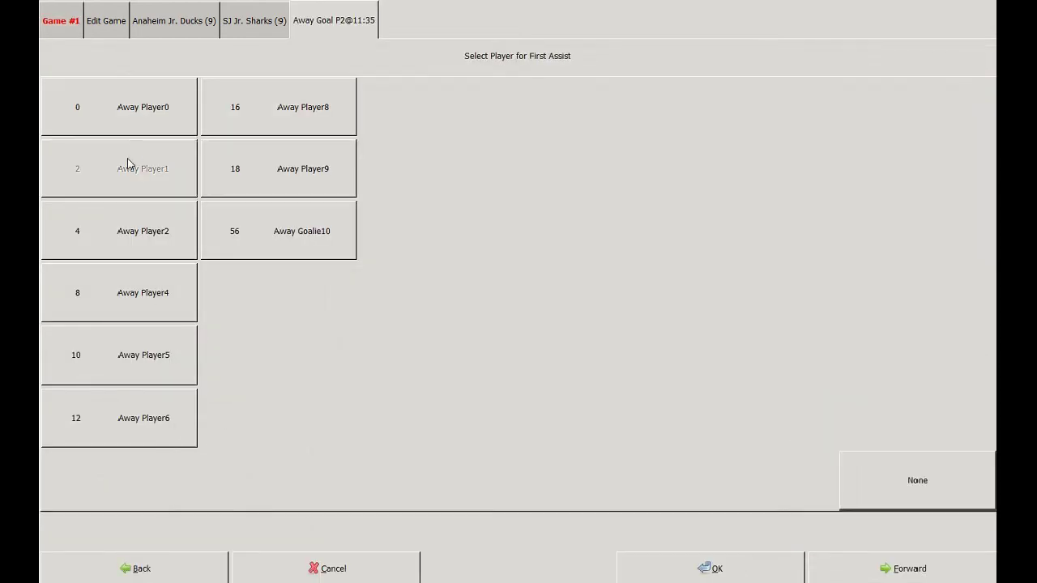
pyautogui.click(904, 480)
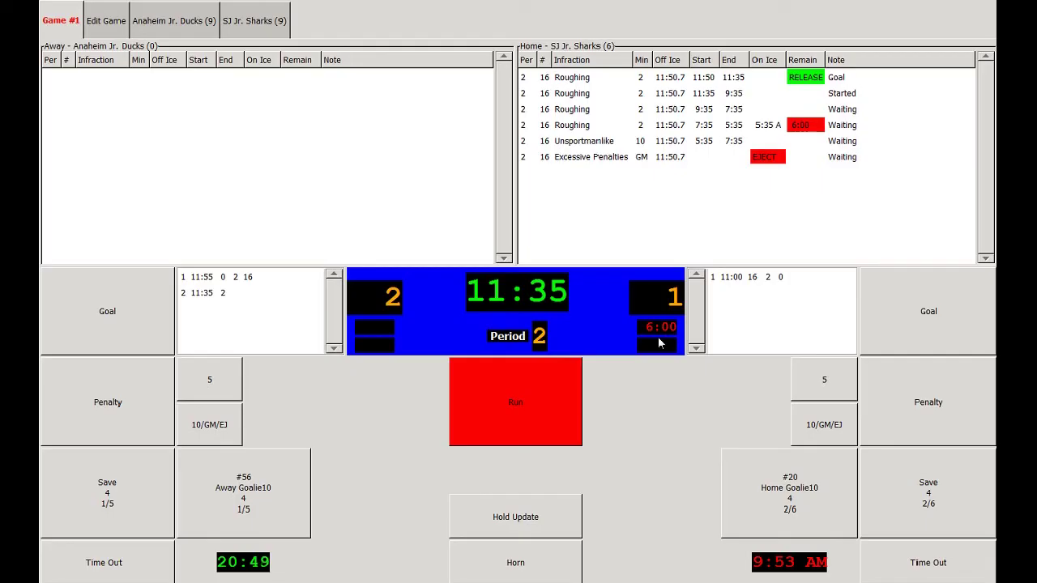
pyautogui.click(551, 381)
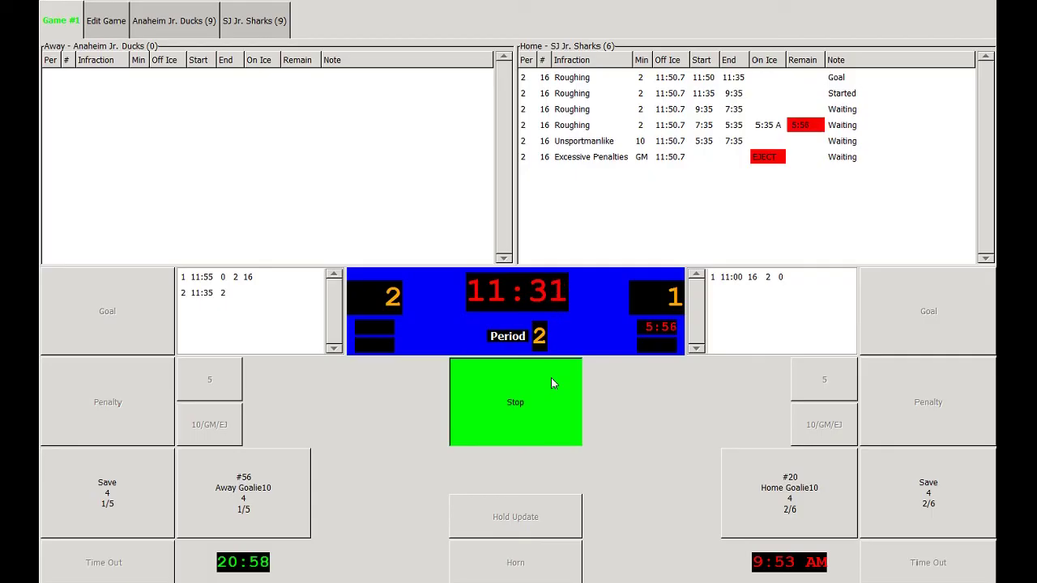
pyautogui.click(551, 381)
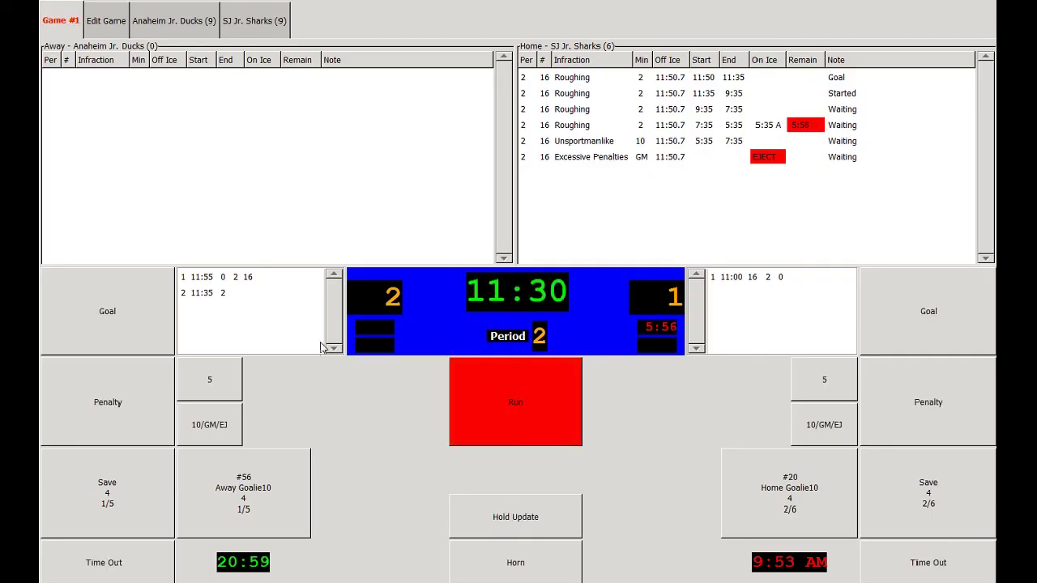
# Record an unassisted away goal by #2 at 11:30.
pyautogui.click(154, 319)
pyautogui.click(146, 195)
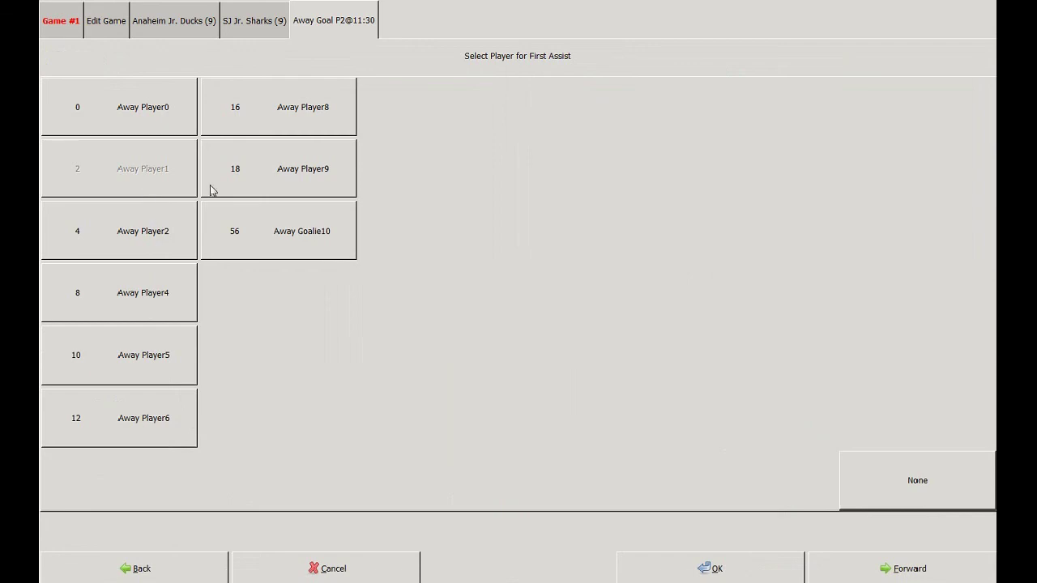
pyautogui.click(857, 484)
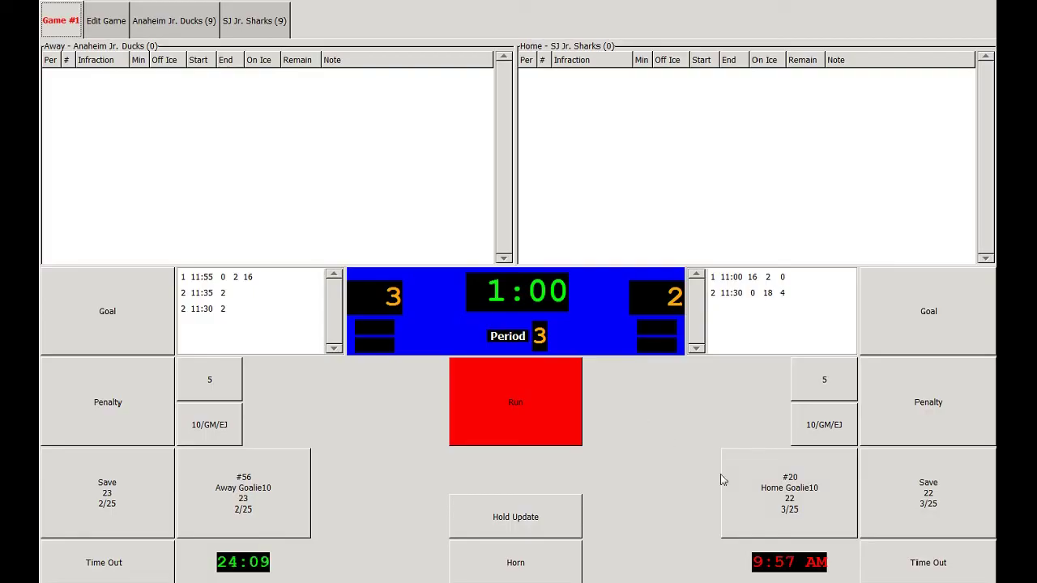
# Call the home time-out, stop its countdown, then restart it to run it out.
pyautogui.click(969, 573)
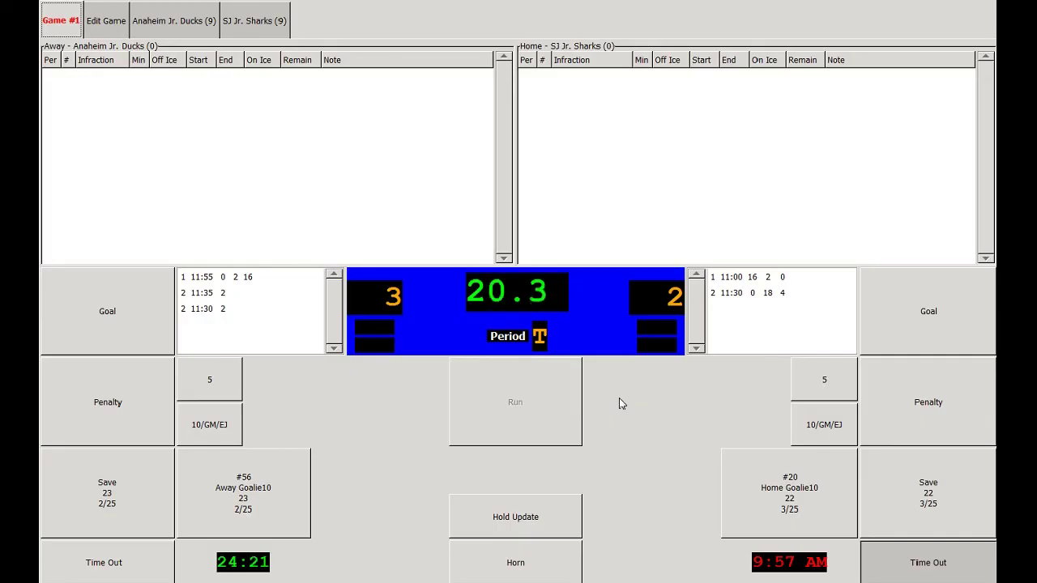
pyautogui.click(981, 563)
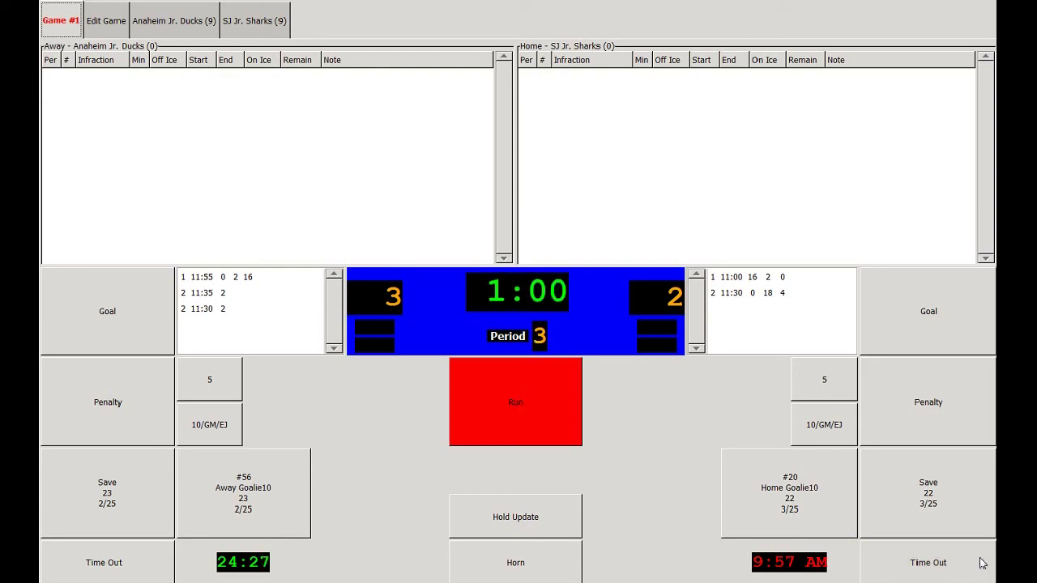
pyautogui.click(980, 563)
# Resume play, then pull home goalie #20 for an Empty Net.
pyautogui.click(547, 376)
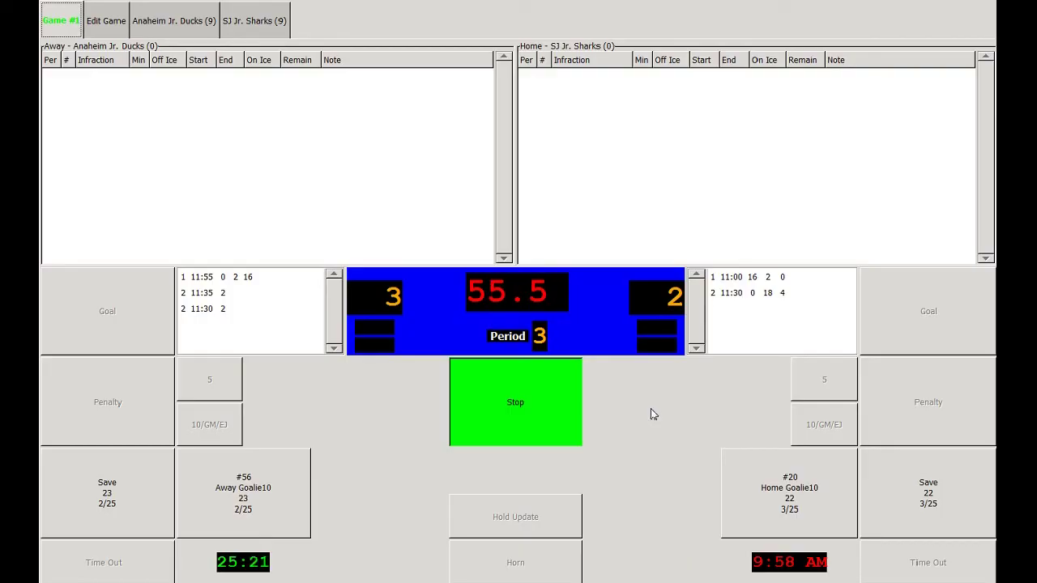
pyautogui.click(819, 506)
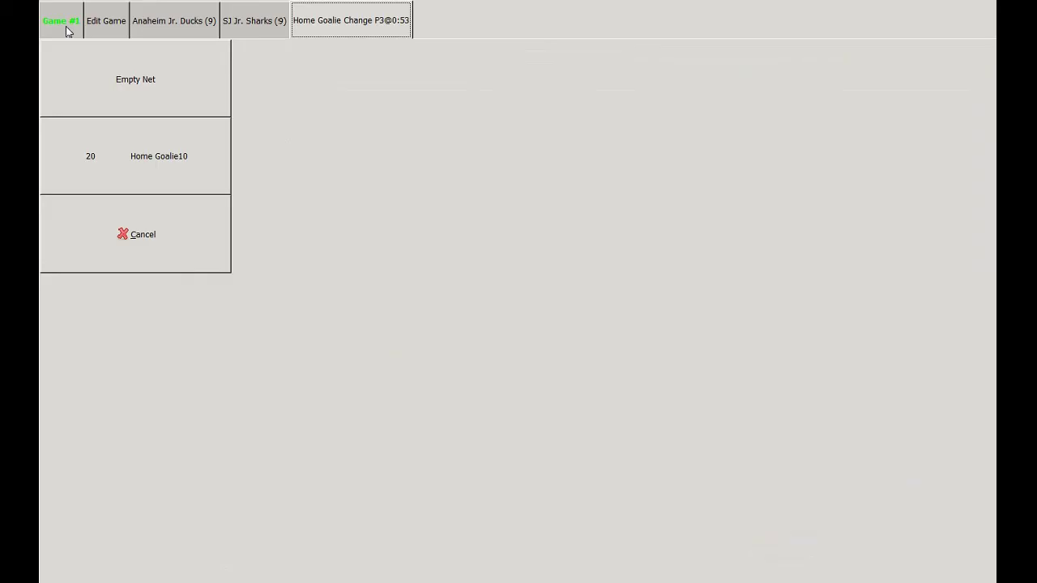
pyautogui.click(192, 91)
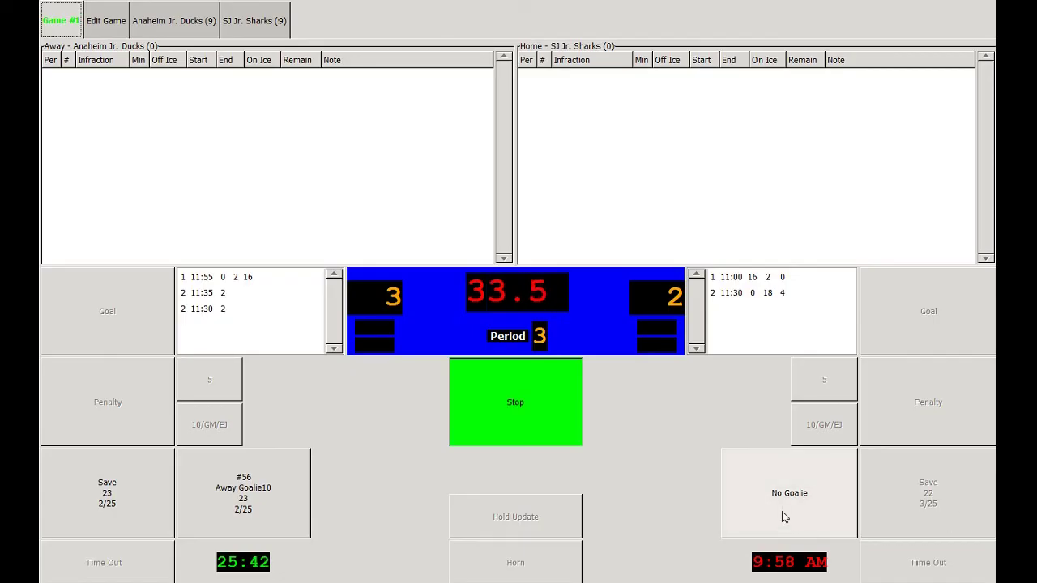
# Stop the clock at 30.2 and record an unassisted away goal by #4 Away Player2.
pyautogui.click(543, 429)
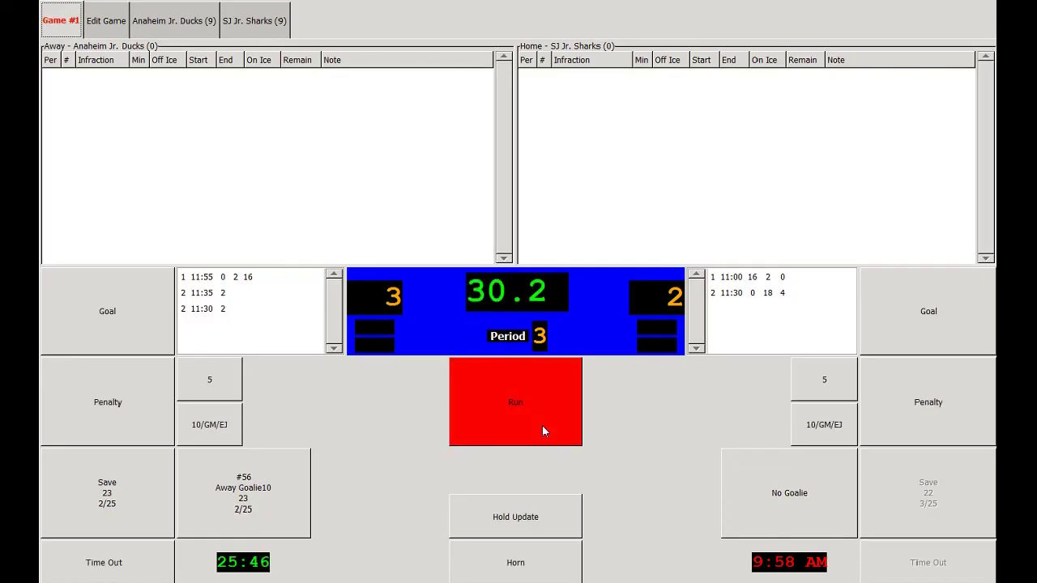
pyautogui.click(140, 324)
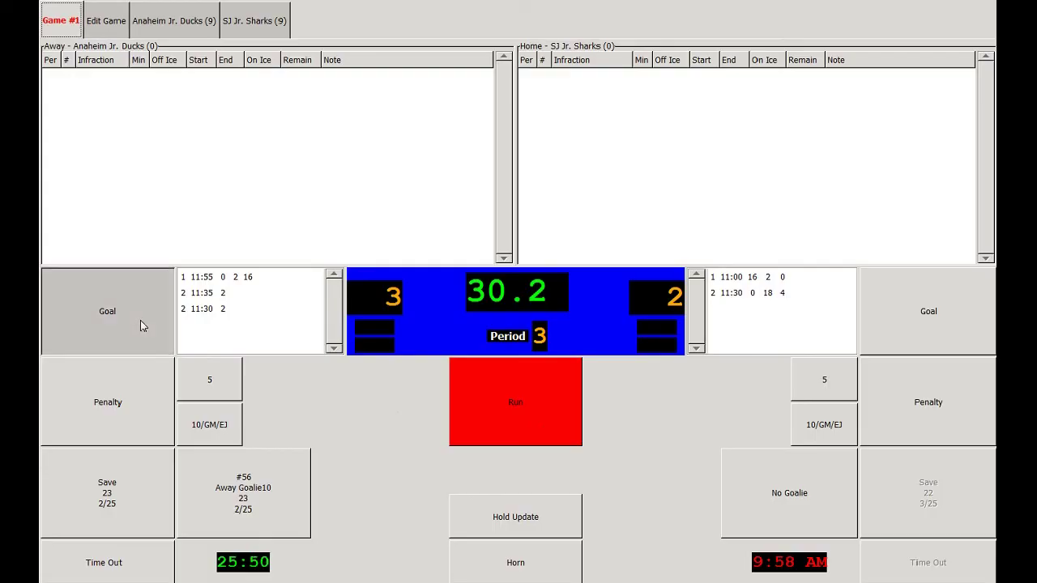
pyautogui.click(159, 247)
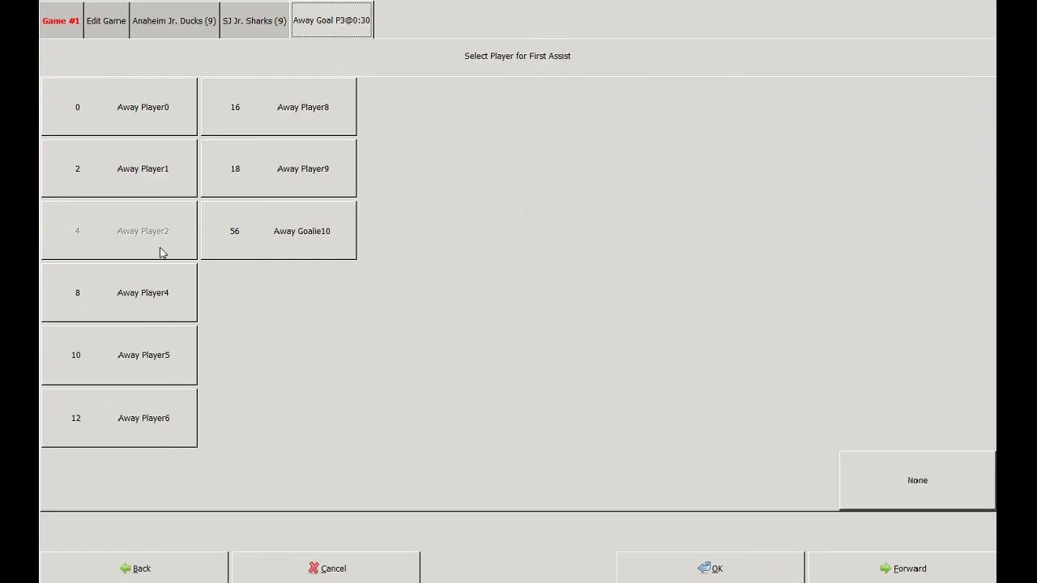
pyautogui.click(861, 464)
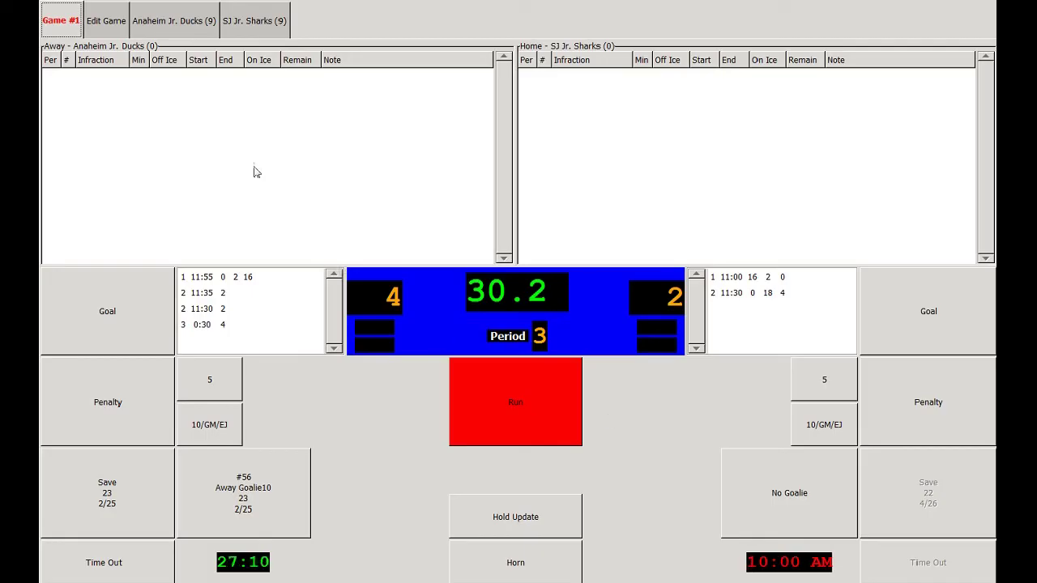
# Insert a home empty-net goalie change at 0:45.0 of period 3.
pyautogui.click(117, 31)
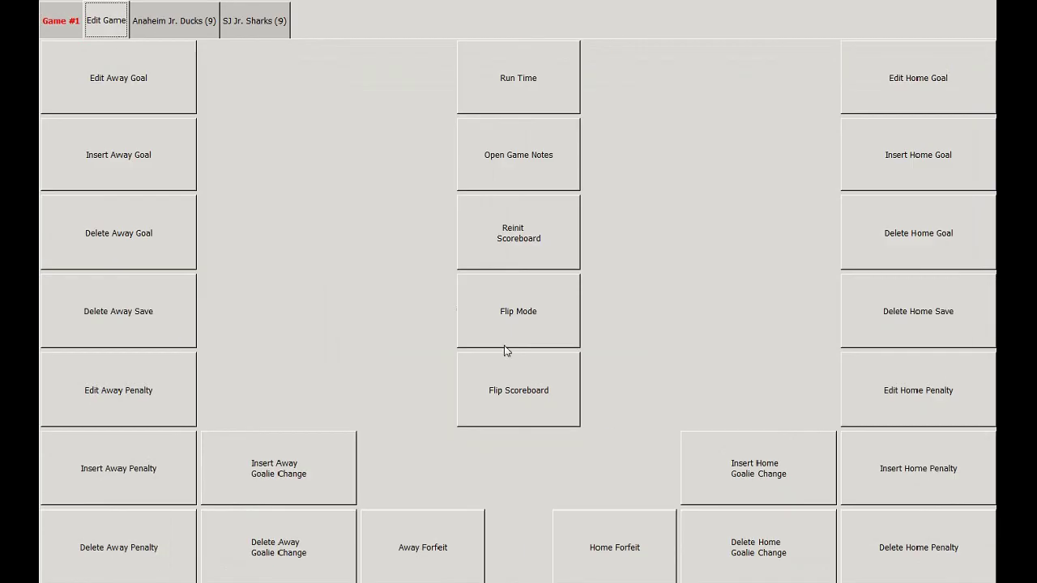
pyautogui.click(804, 482)
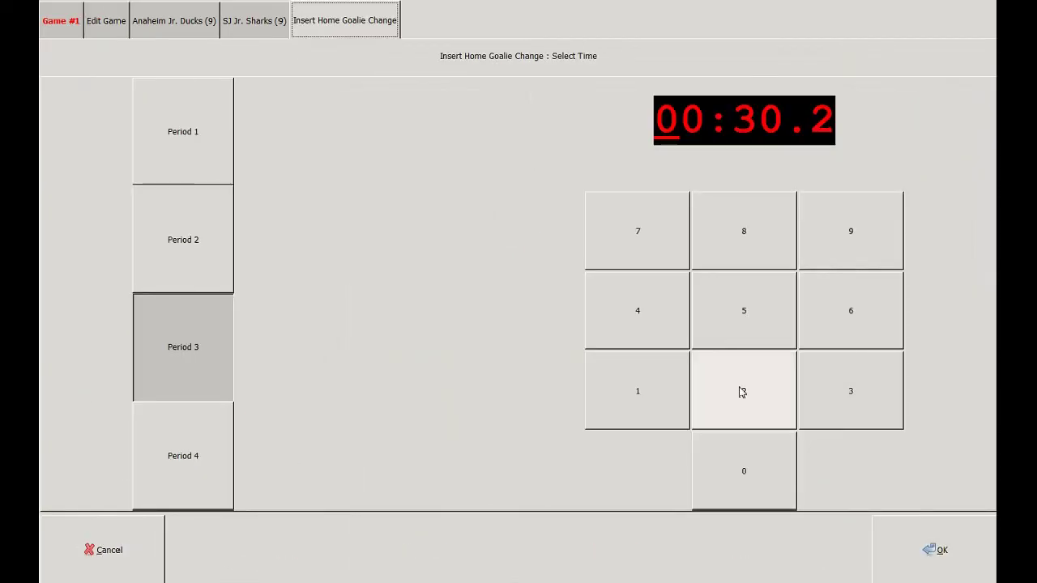
pyautogui.click(750, 467)
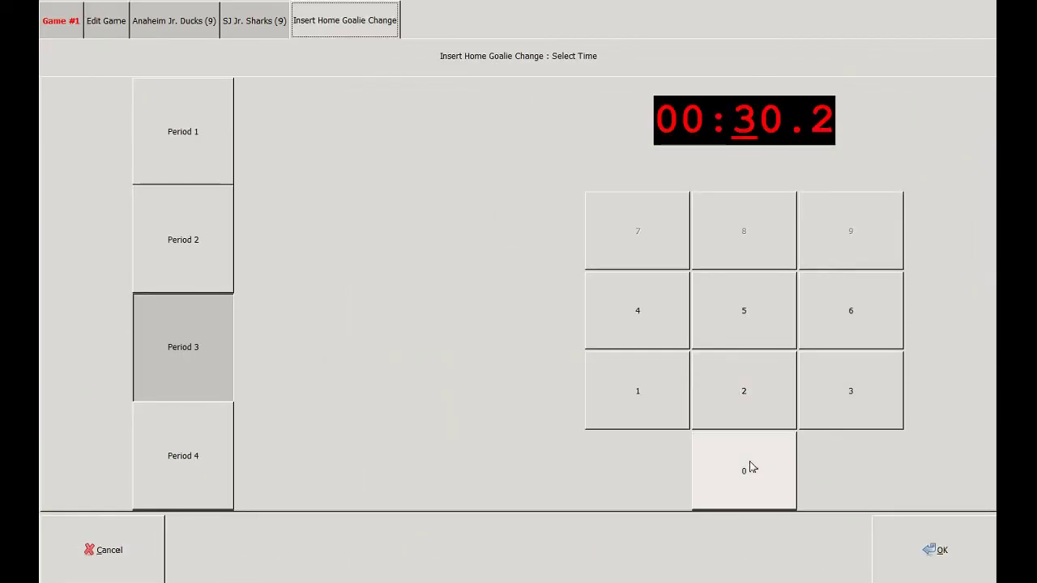
pyautogui.click(659, 340)
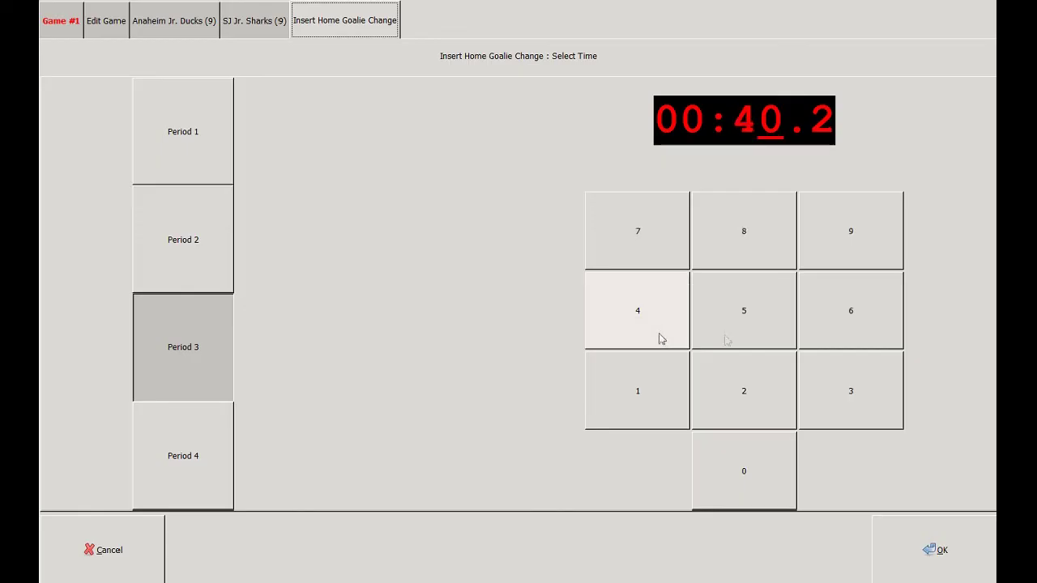
pyautogui.click(750, 339)
pyautogui.click(762, 483)
pyautogui.click(948, 575)
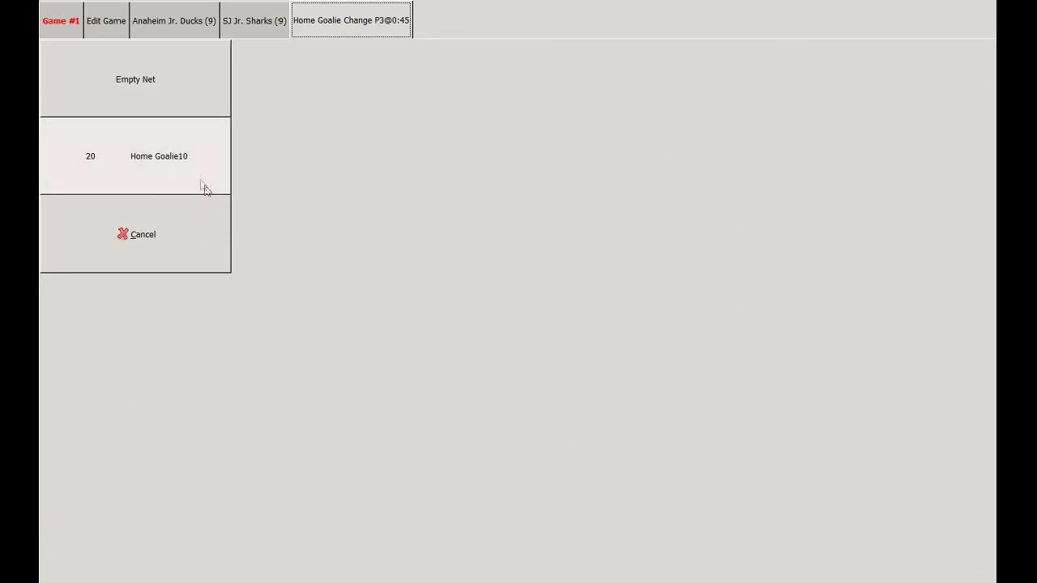
pyautogui.click(174, 106)
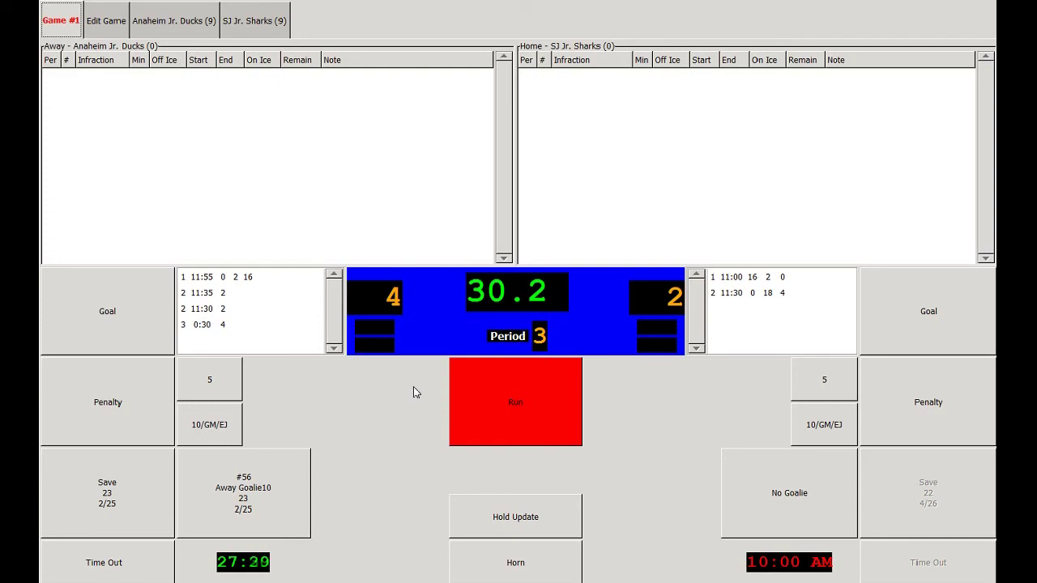
# Delete the home 0:53 empty-net change and return Home Goalie10 (#20) at 0:30.
pyautogui.click(114, 32)
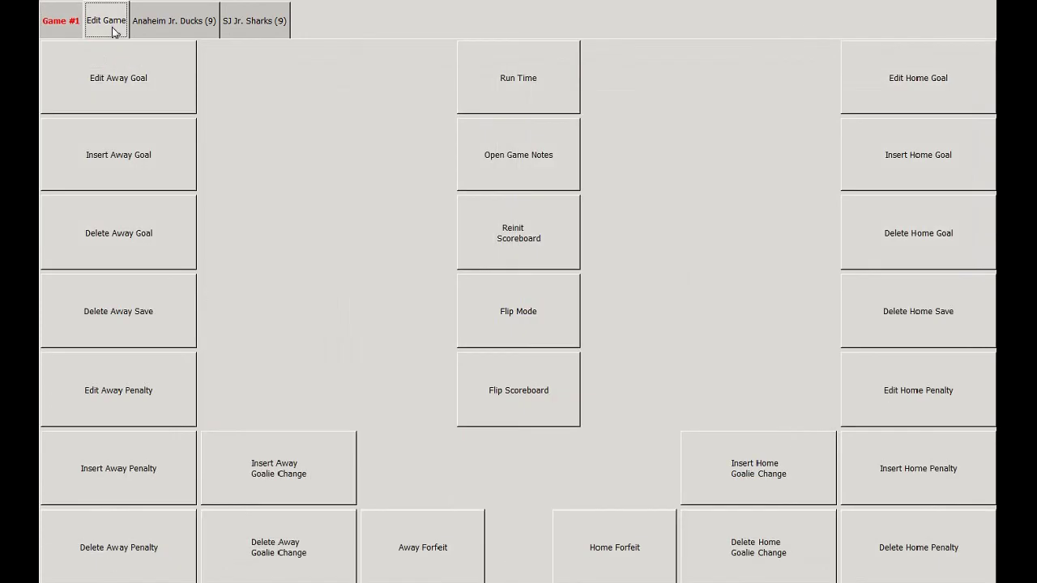
pyautogui.click(765, 541)
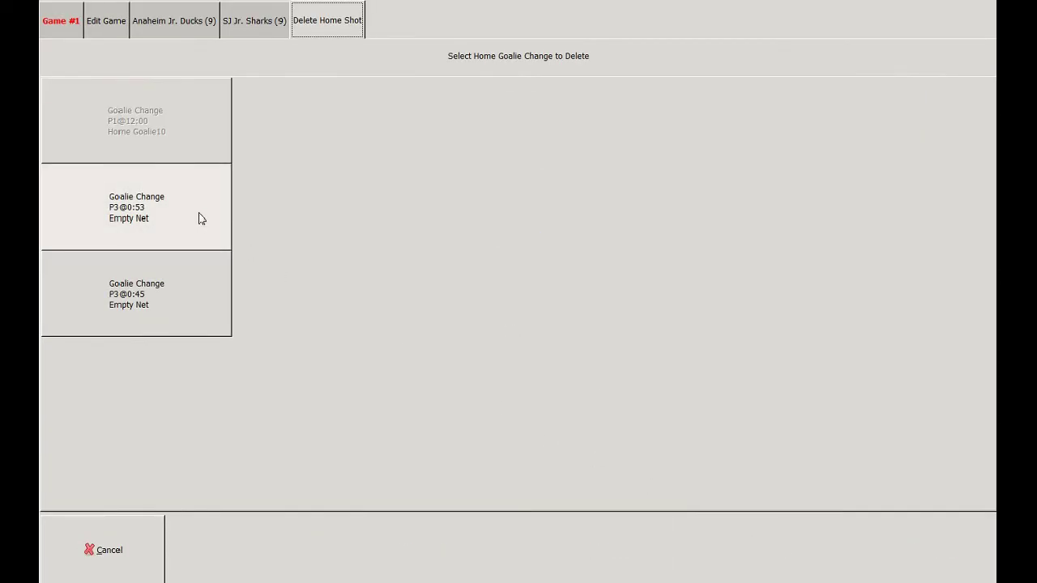
pyautogui.click(199, 214)
pyautogui.click(587, 426)
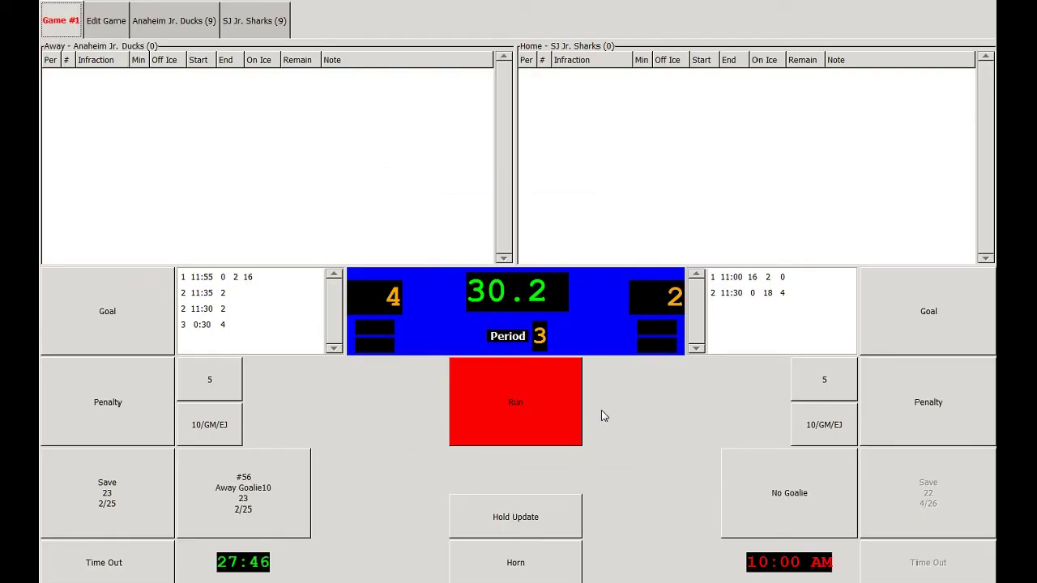
pyautogui.click(806, 512)
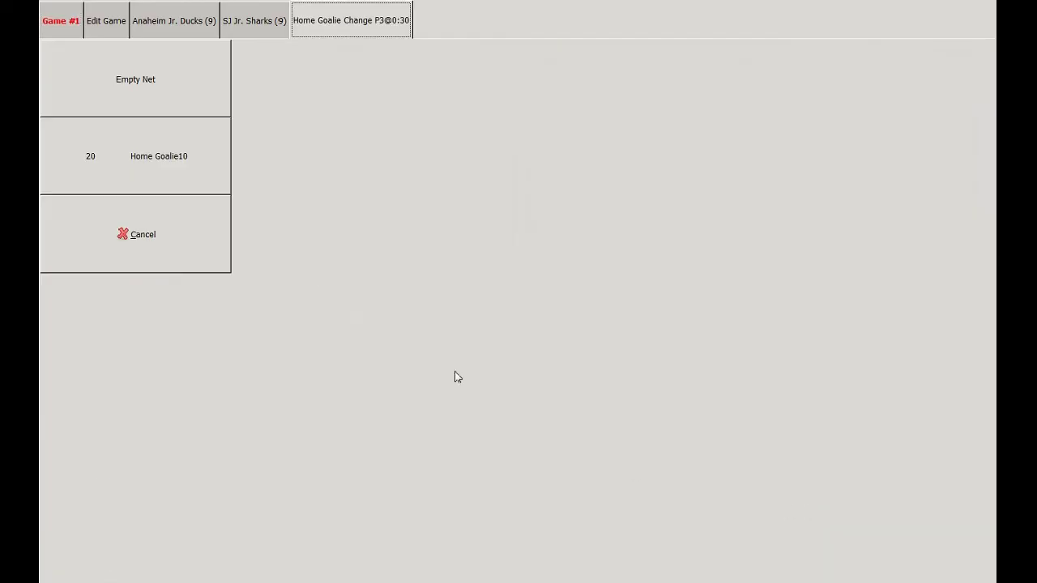
pyautogui.click(194, 175)
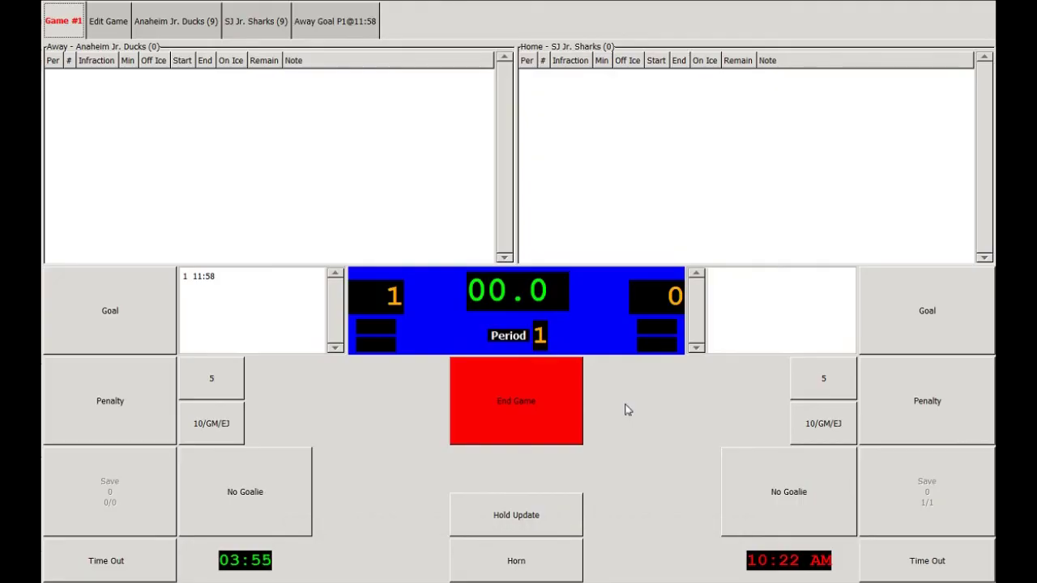
# Attempt End Game, dismiss the unclosed-events warning, and reopen the unfinished 11:58 away goal.
pyautogui.click(549, 419)
pyautogui.click(549, 419)
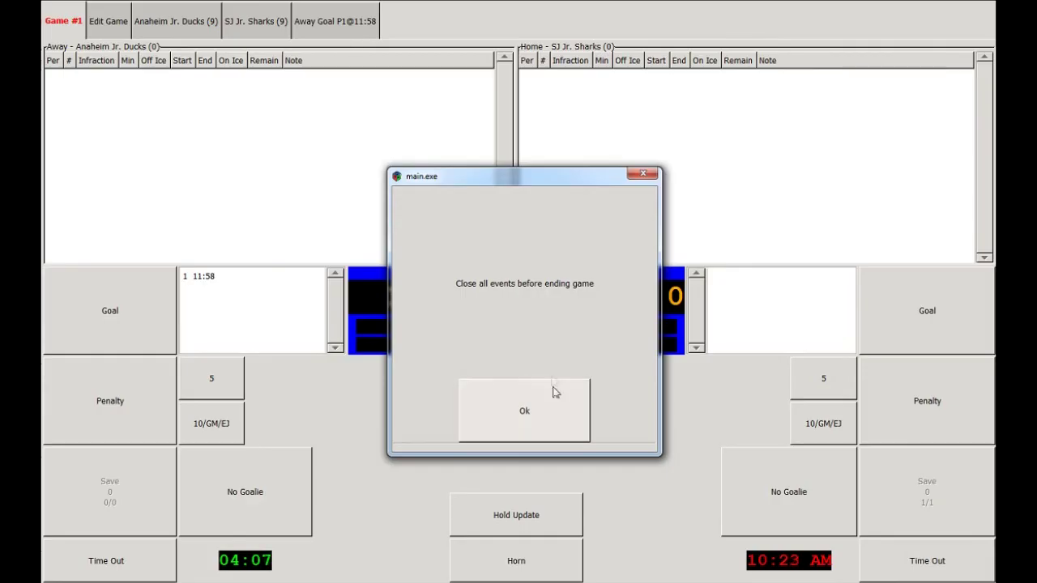
pyautogui.click(505, 386)
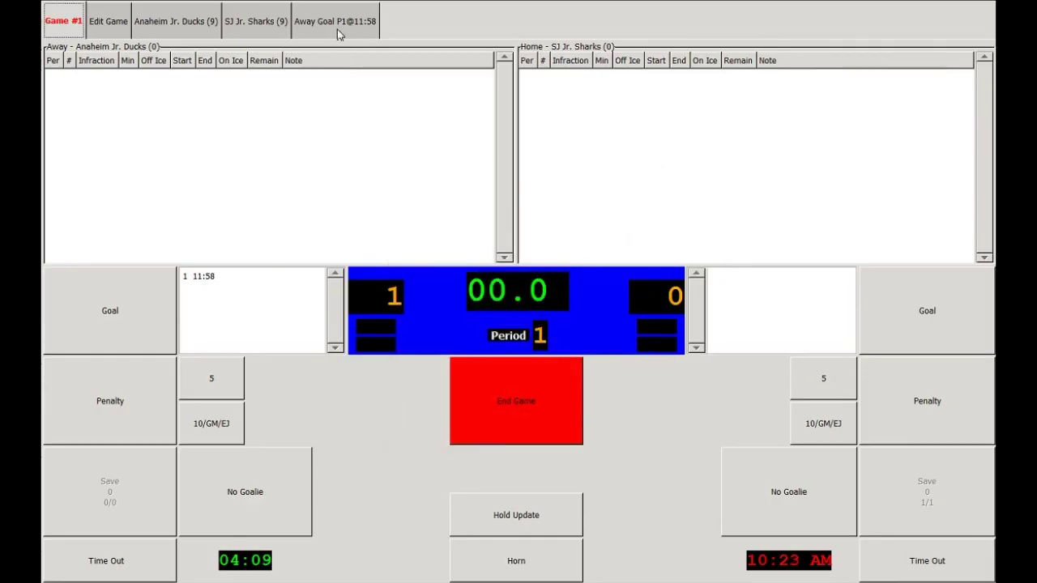
pyautogui.click(338, 28)
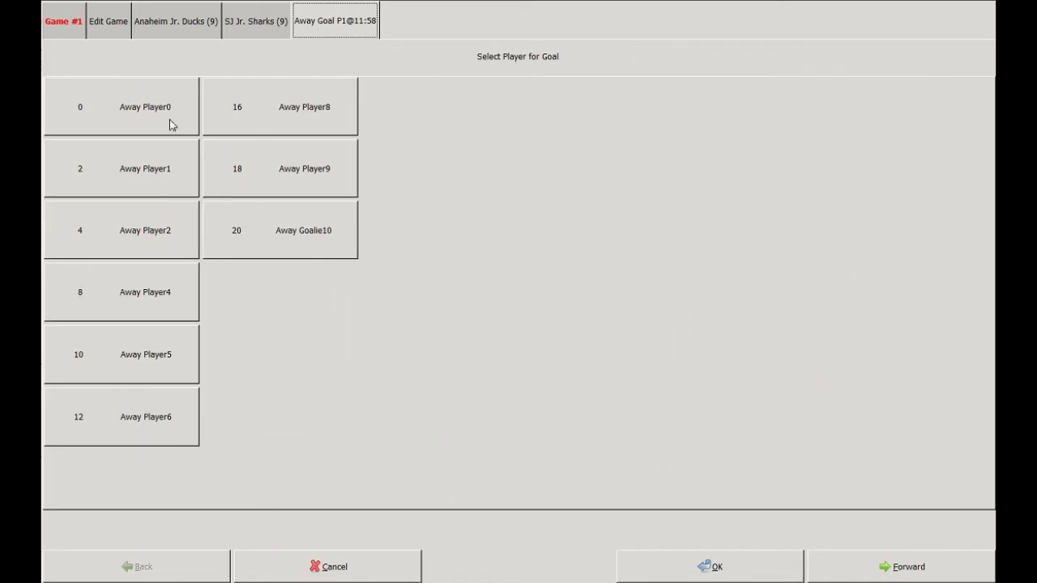
# Credit the goal to Away Player1 (#2), assist Away Player8 (#16), no second assist, then end the game.
pyautogui.click(162, 162)
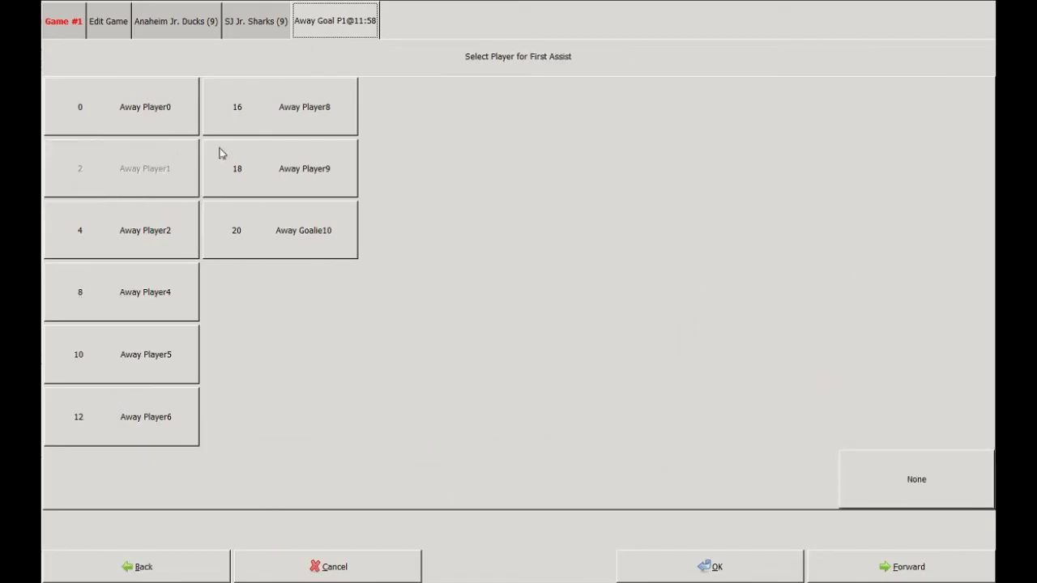
pyautogui.click(296, 123)
pyautogui.click(898, 486)
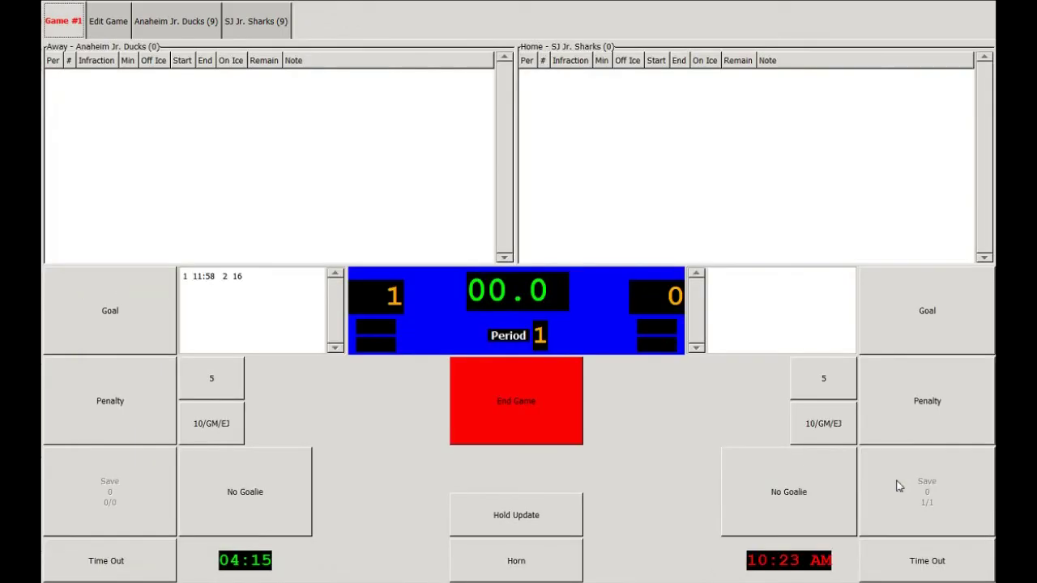
pyautogui.click(537, 420)
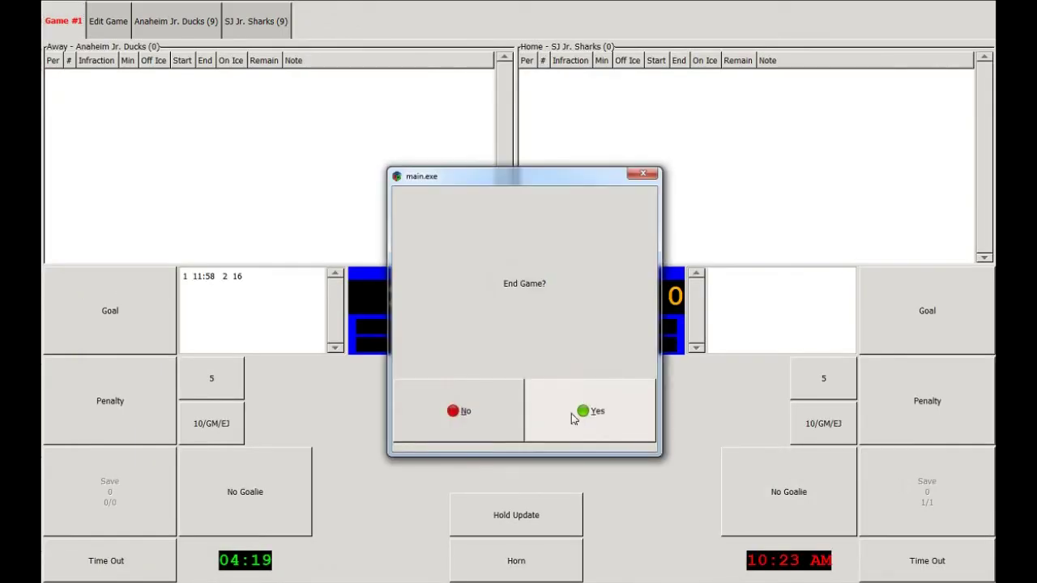
pyautogui.click(572, 415)
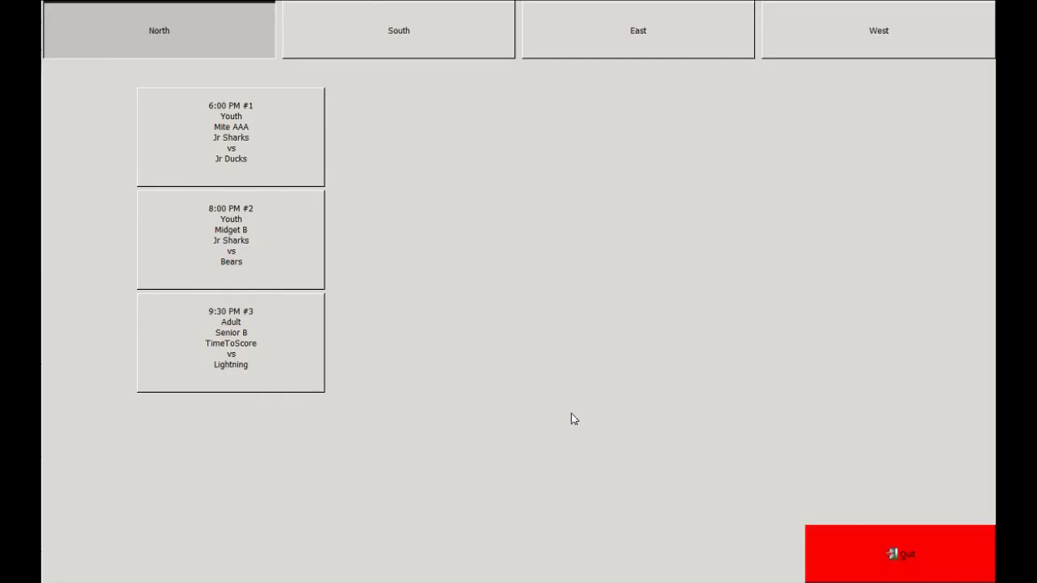
# Quit the North rink game list to return to the start screen.
pyautogui.click(838, 563)
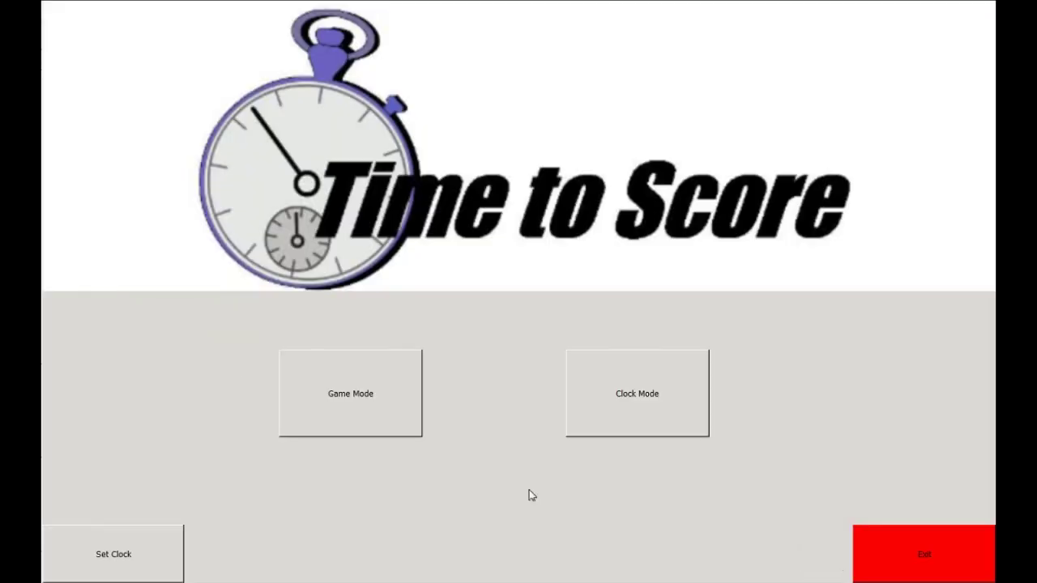